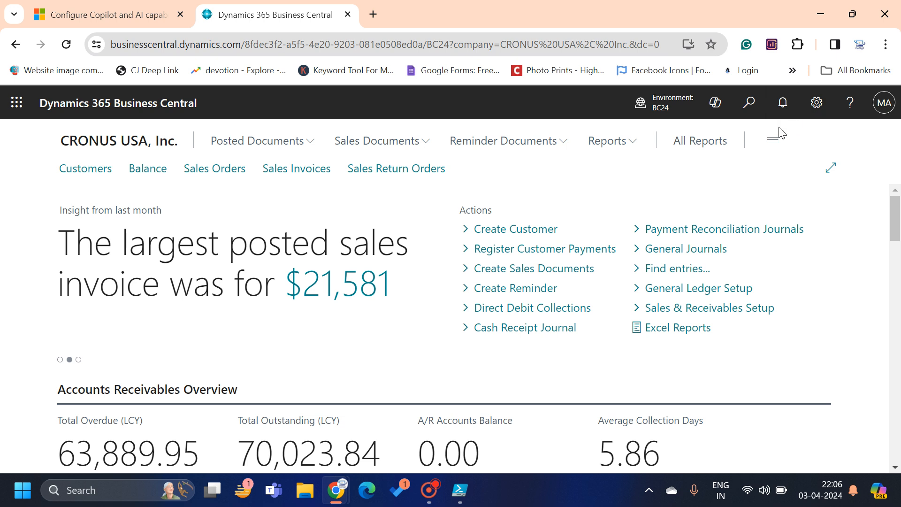
Open the Business Central admin center and review the types and versions of the existing environments
click(816, 107)
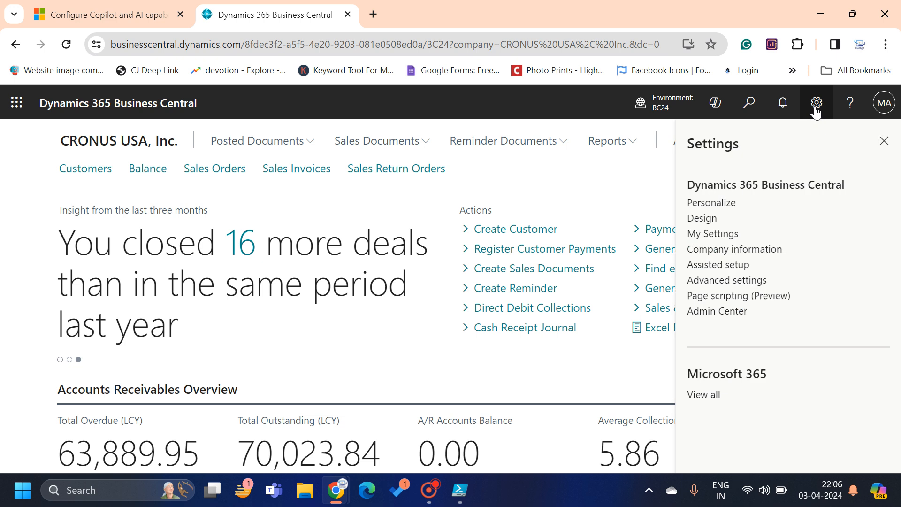
click(698, 312)
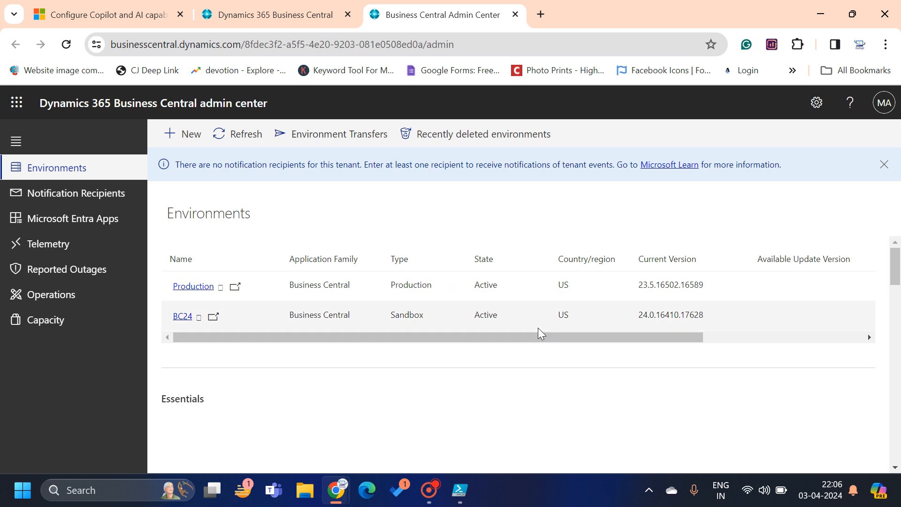
drag(542, 337, 510, 349)
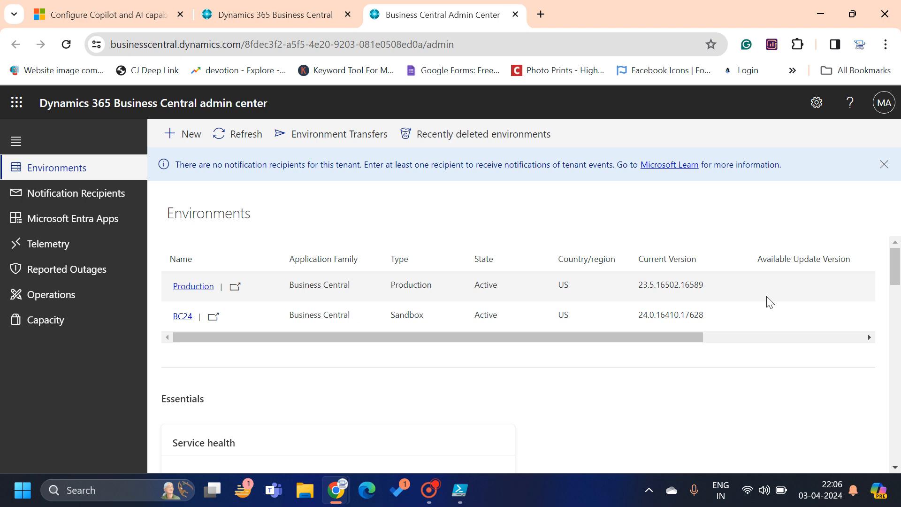
Fill in a new environment form with type Sandbox, country AU and version 24.0.16410.17628, and discard it without creating the environment
click(182, 134)
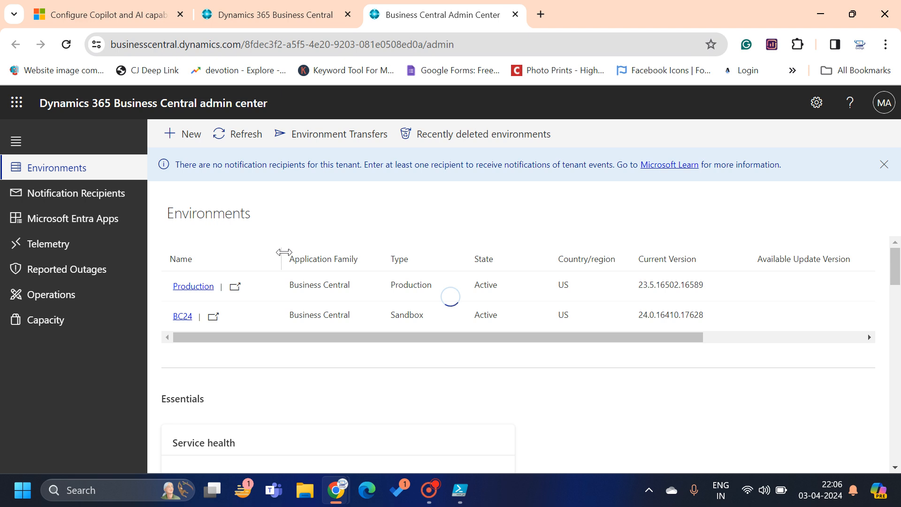
click(189, 135)
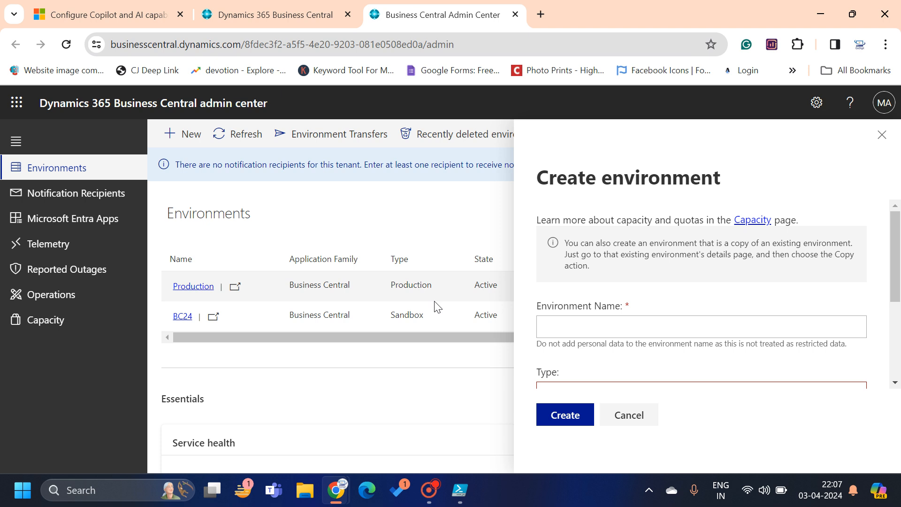
click(700, 321)
text(Te)
scroll(728, 382, down, 3)
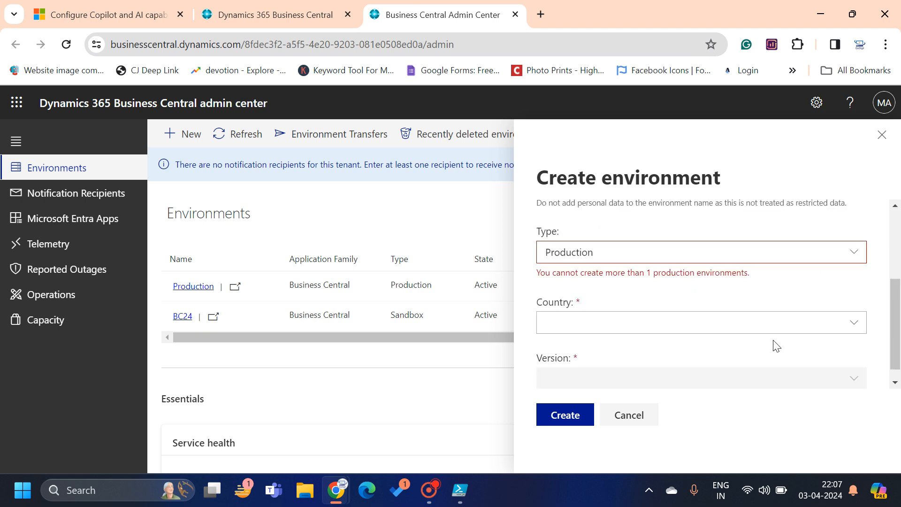
click(663, 253)
click(600, 295)
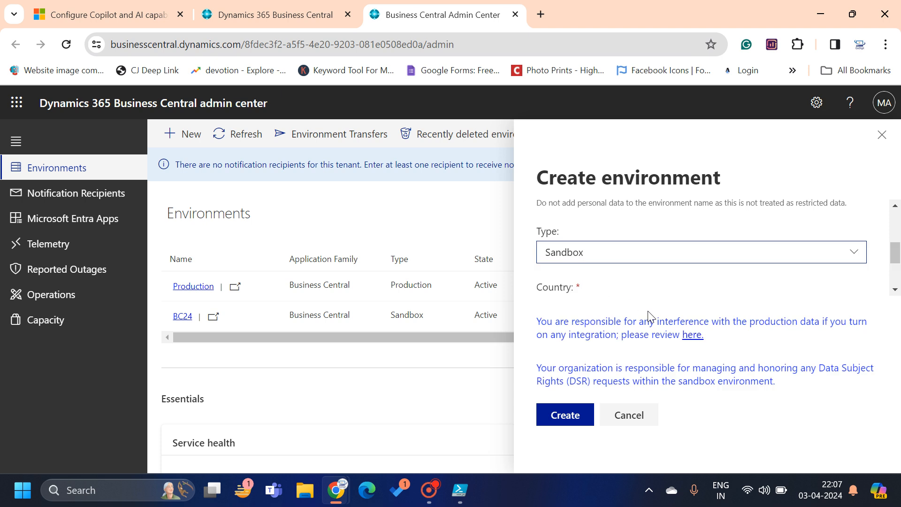
scroll(814, 263, down, 2)
click(720, 215)
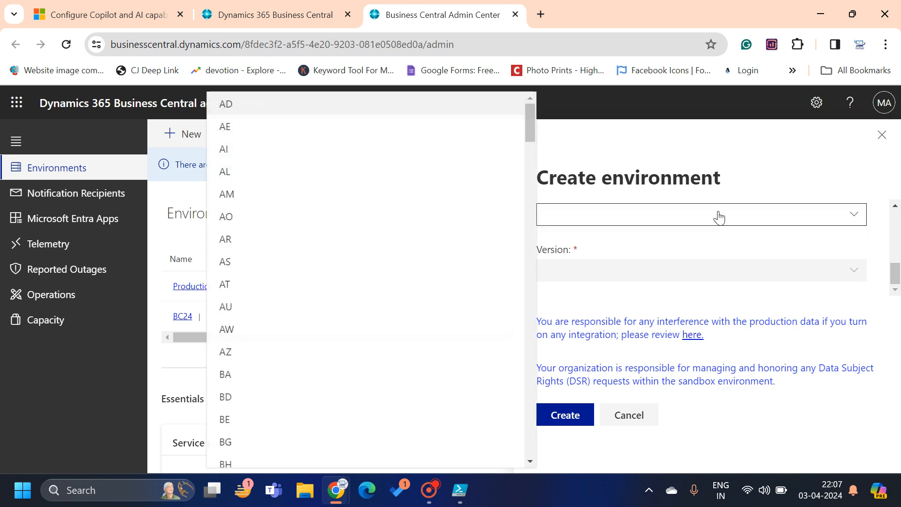
click(236, 308)
scroll(789, 241, down, 2)
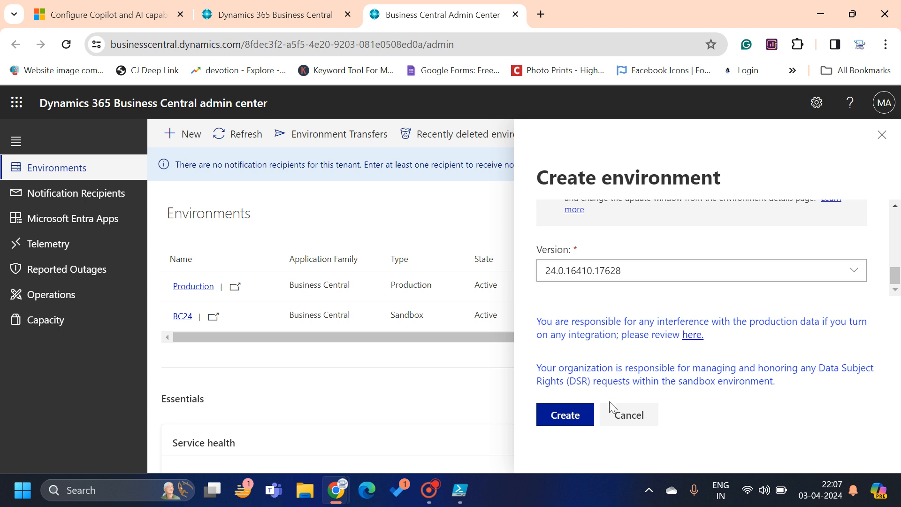
click(628, 413)
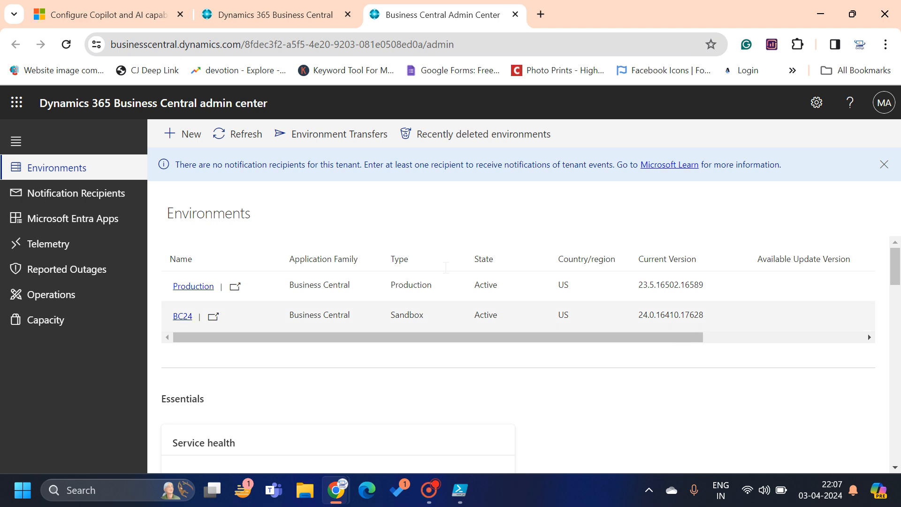
Return to the BC24 role center, check whether Copilot chat is available there, and briefly view the Windows Copilot
click(303, 19)
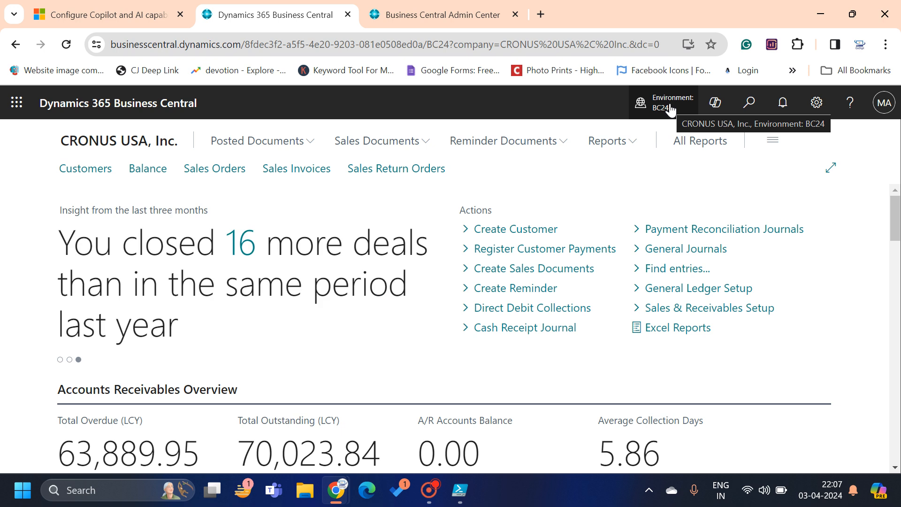
click(724, 113)
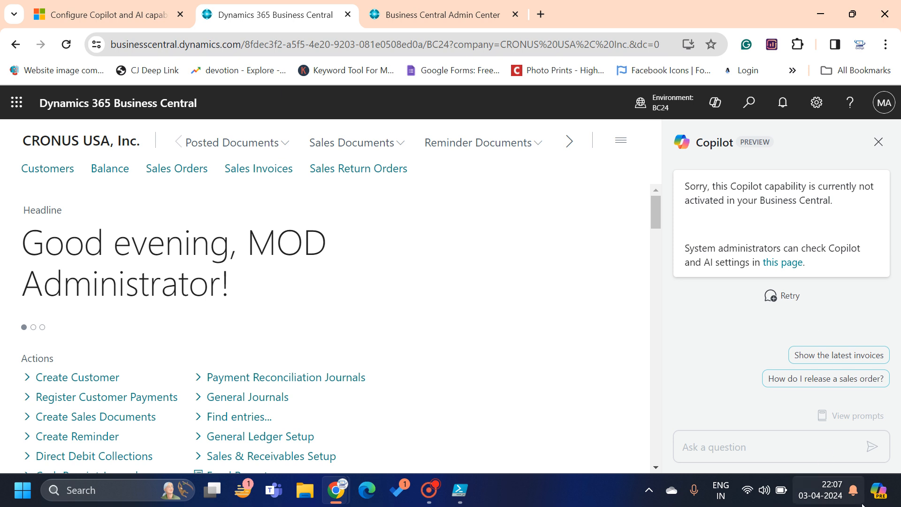
click(882, 497)
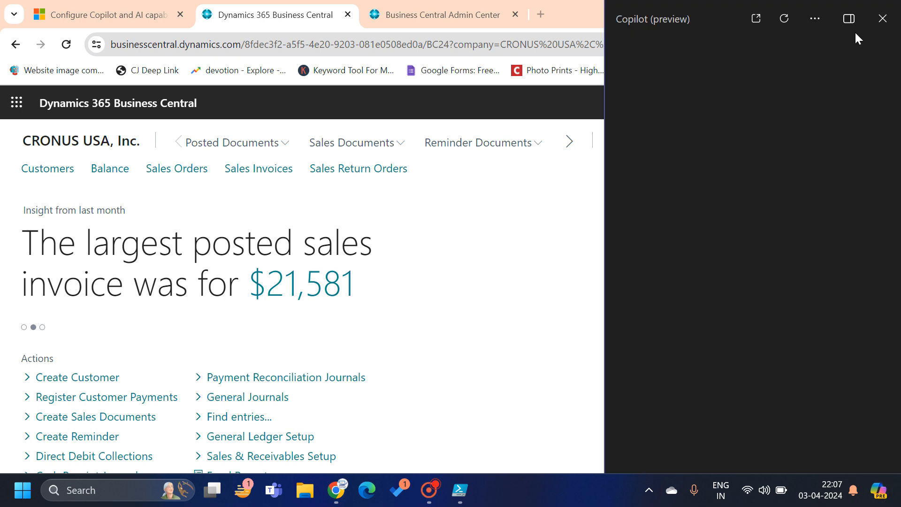
click(884, 20)
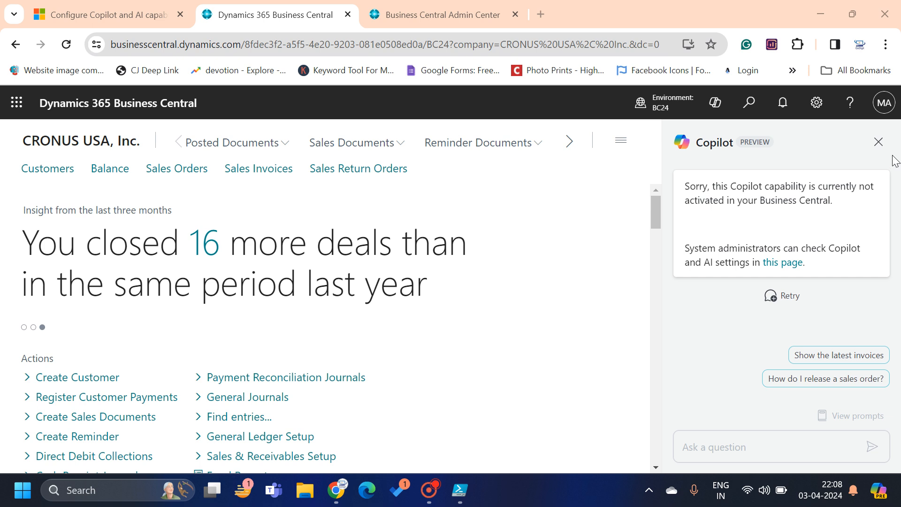
Close the Business Central Copilot pane and reload the BC24 role center page
click(880, 144)
click(746, 102)
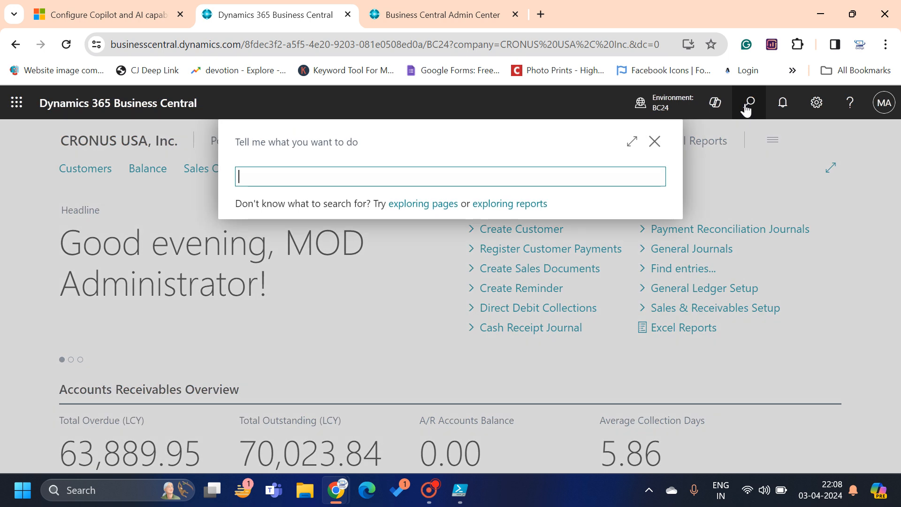
click(66, 45)
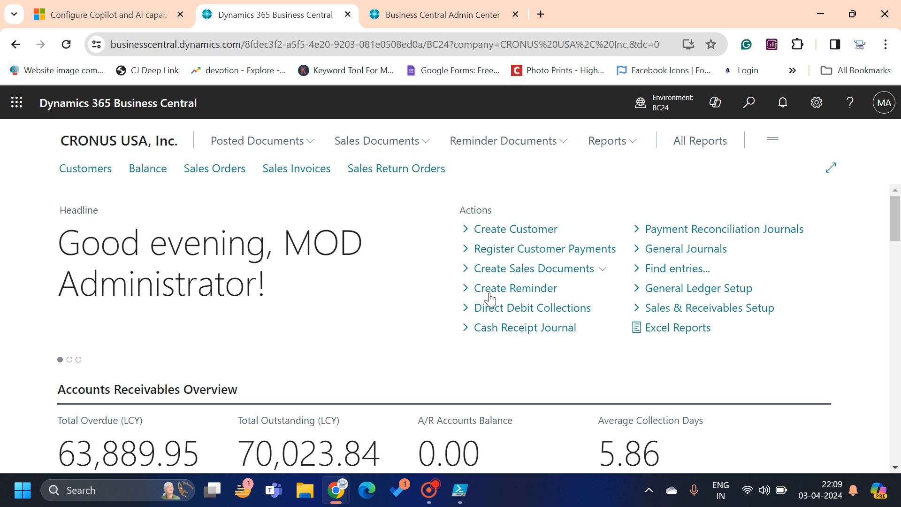
Switch to Windows PowerShell ISE and examine the Get-BCArtifactUrl -select Latest output for the newest version number, and return to Business Central
click(463, 501)
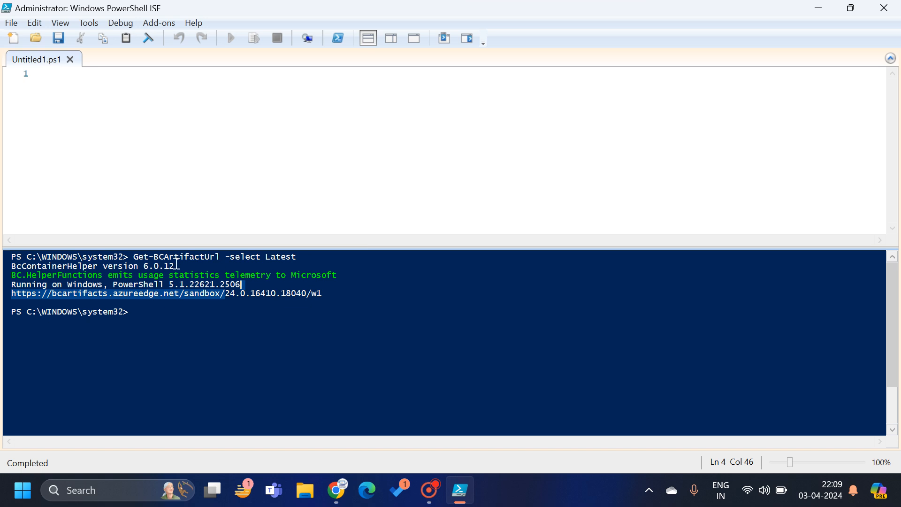
drag(148, 257, 274, 259)
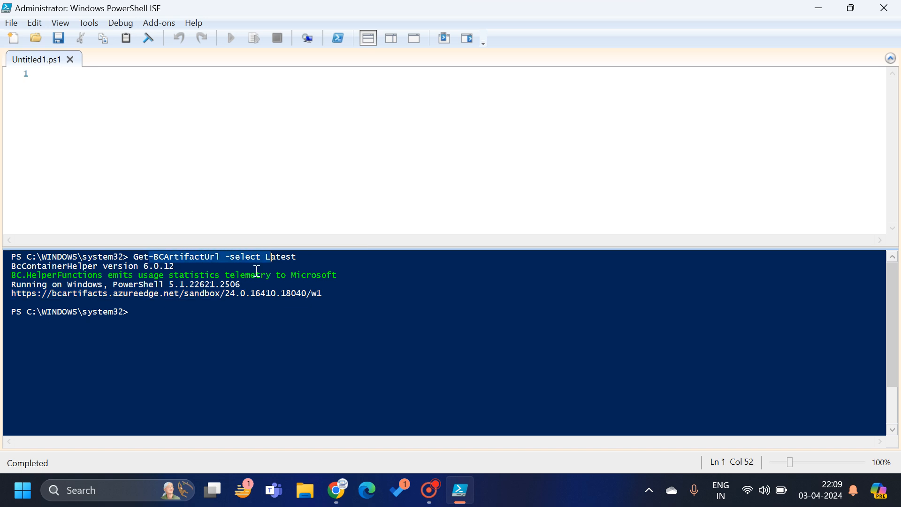
drag(226, 294, 269, 293)
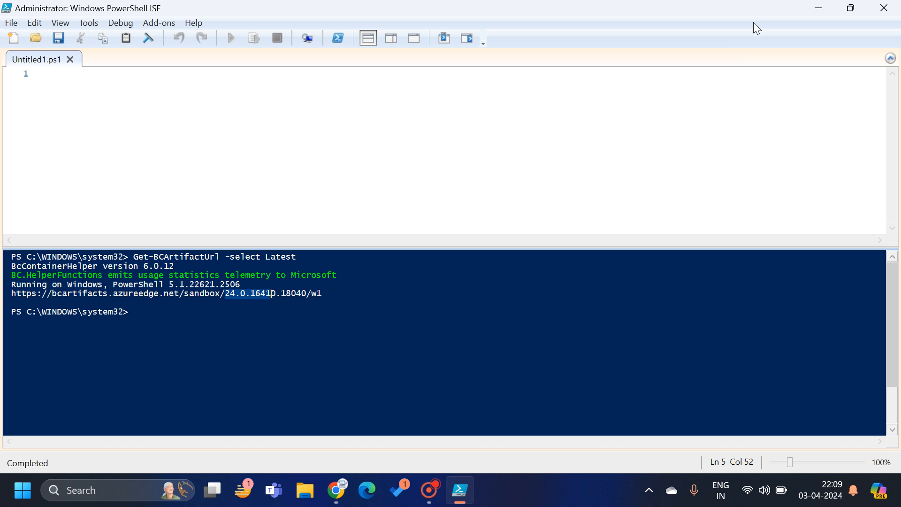
click(818, 7)
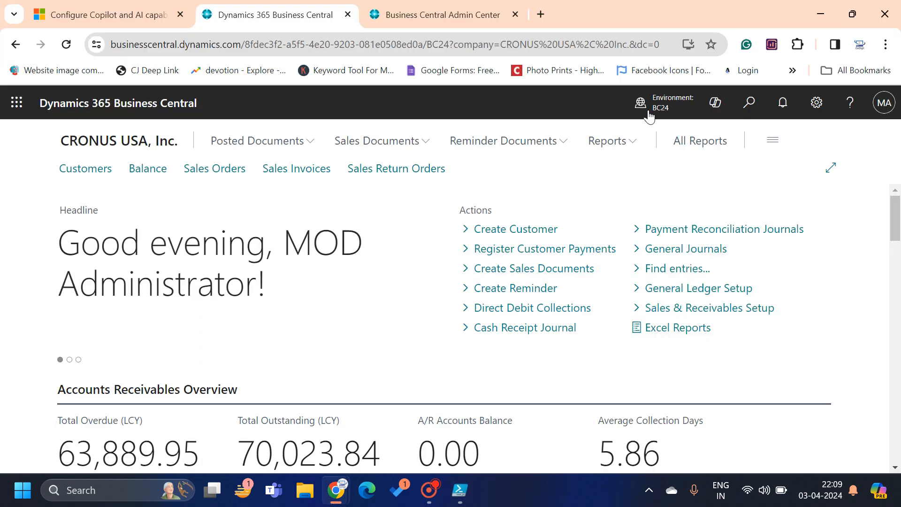
Open the Copilot chat in Business Central and look through its welcome options
click(716, 112)
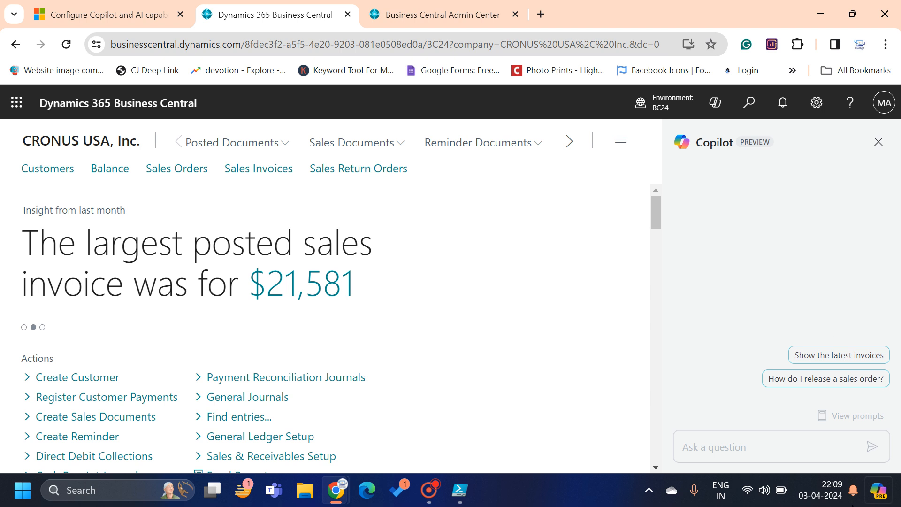
scroll(798, 272, up, 3)
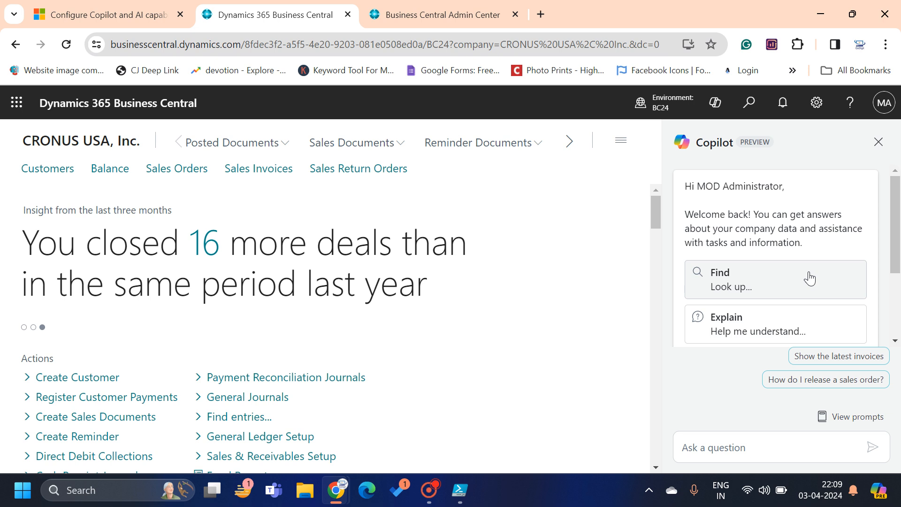
scroll(798, 207, down, 2)
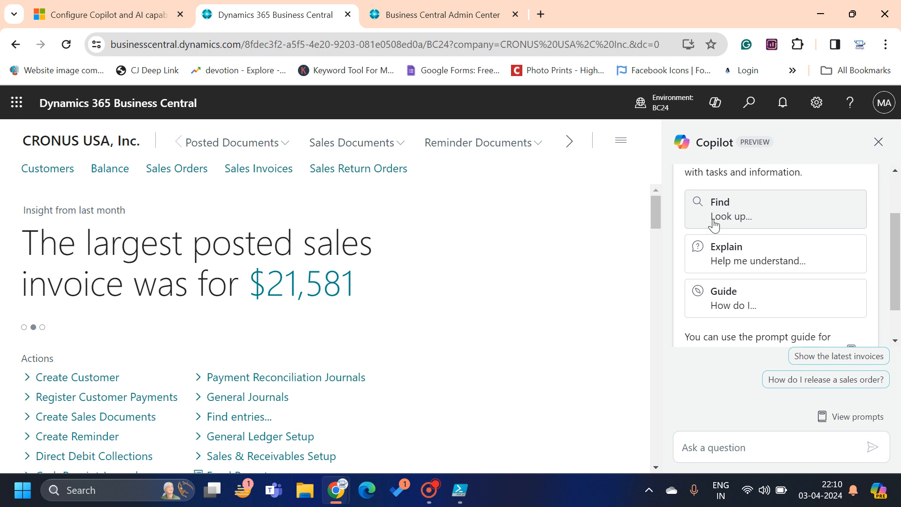
Try the Find, Explain and Guide prompt starters in the Copilot chat one after another
click(769, 224)
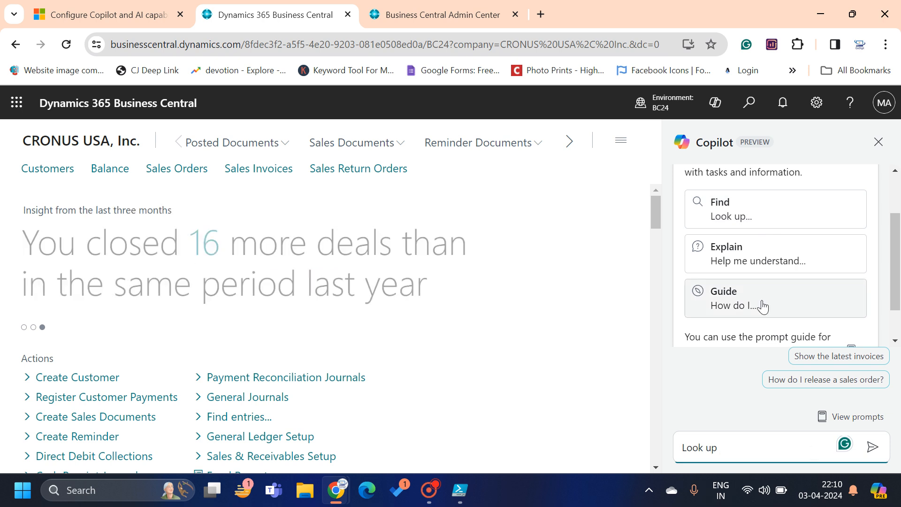
click(747, 261)
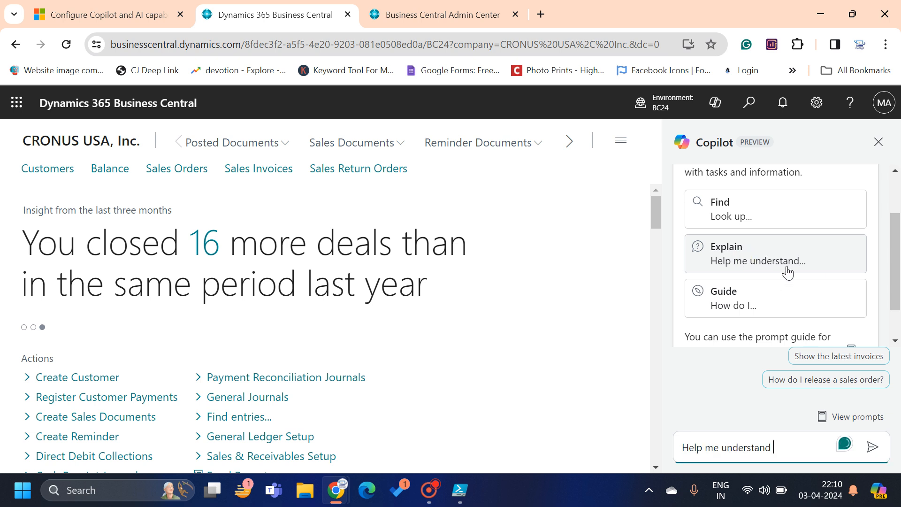
click(764, 298)
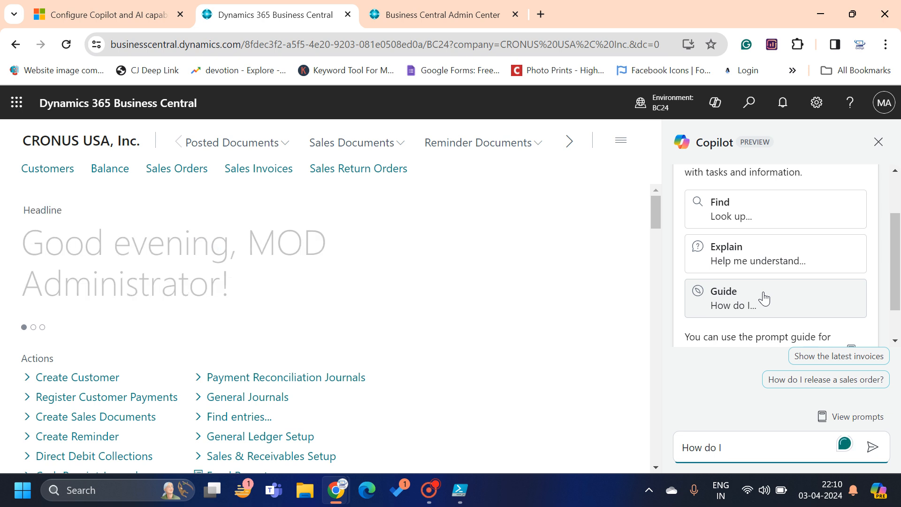
Ask Copilot the suggested question "How do I release a sales order?"
scroll(842, 326, down, 1)
scroll(840, 323, down, 1)
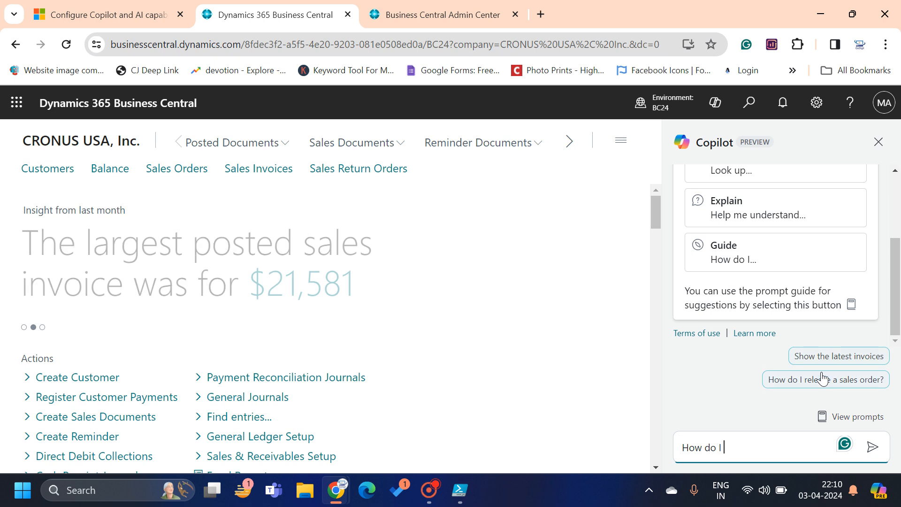
click(865, 381)
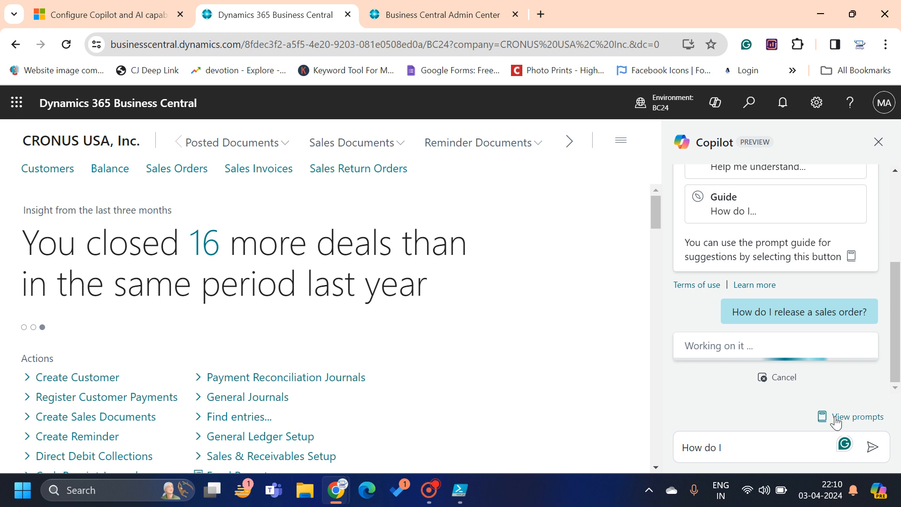
Examine the sample prompts under Find, Explain and Guide in Copilot's prompt guide
click(859, 422)
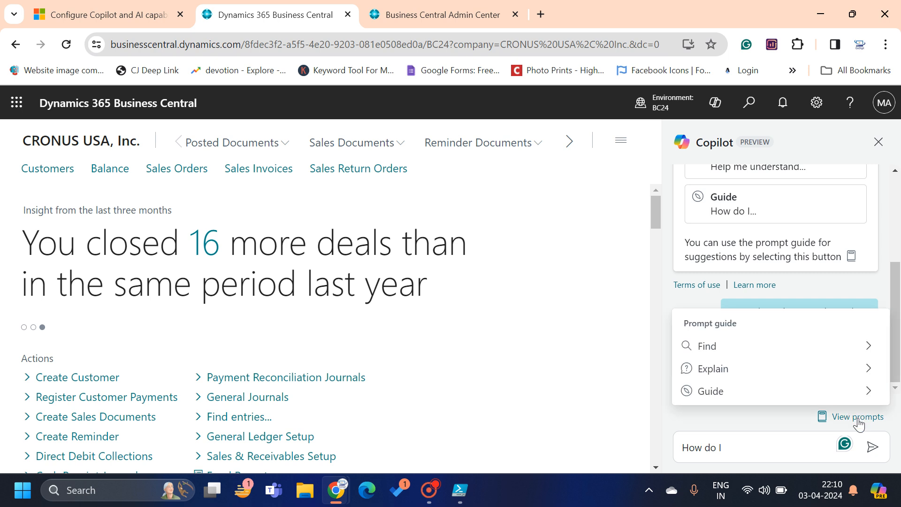
click(869, 349)
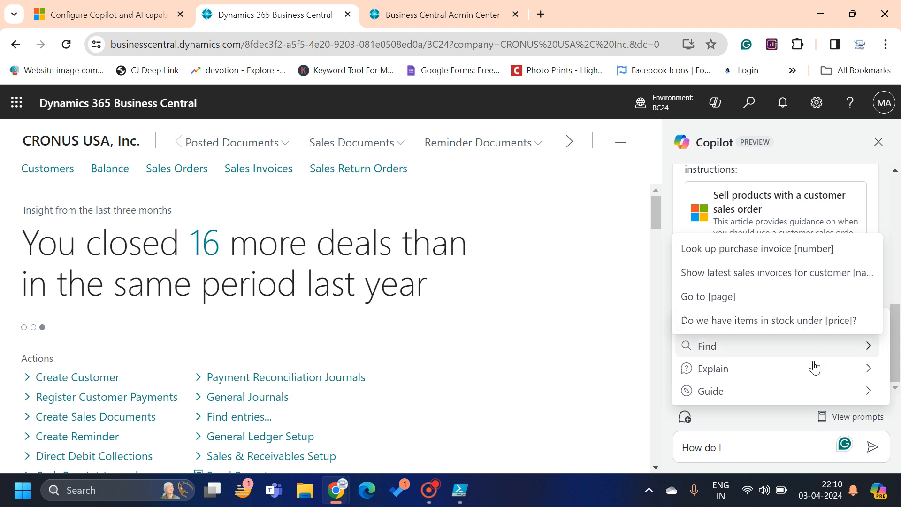
click(866, 371)
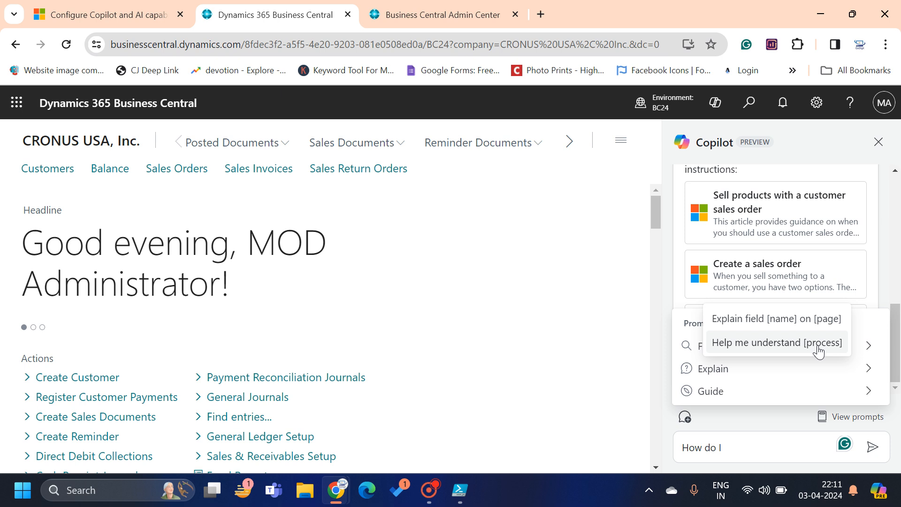
mouse_move(849, 397)
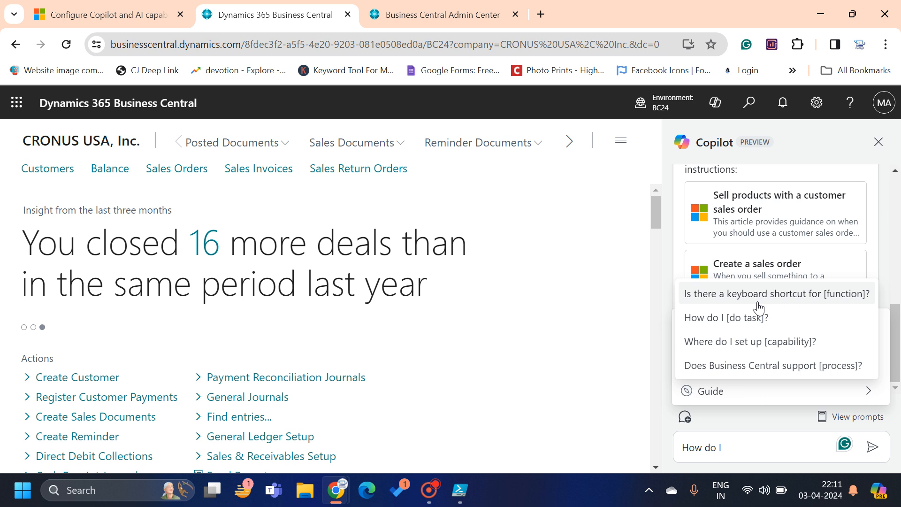
Replace the drafted Copilot question with "Give me the list of customers where balance is greated than 10000" and send it
click(731, 447)
scroll(782, 280, up, 1)
scroll(782, 287, down, 1)
drag(747, 454, 626, 464)
text(Give me the)
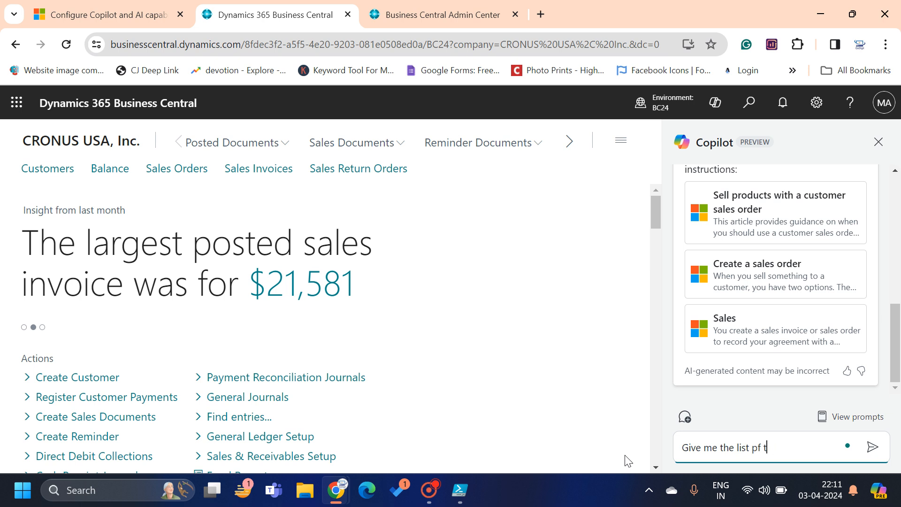
text(list of customers wh)
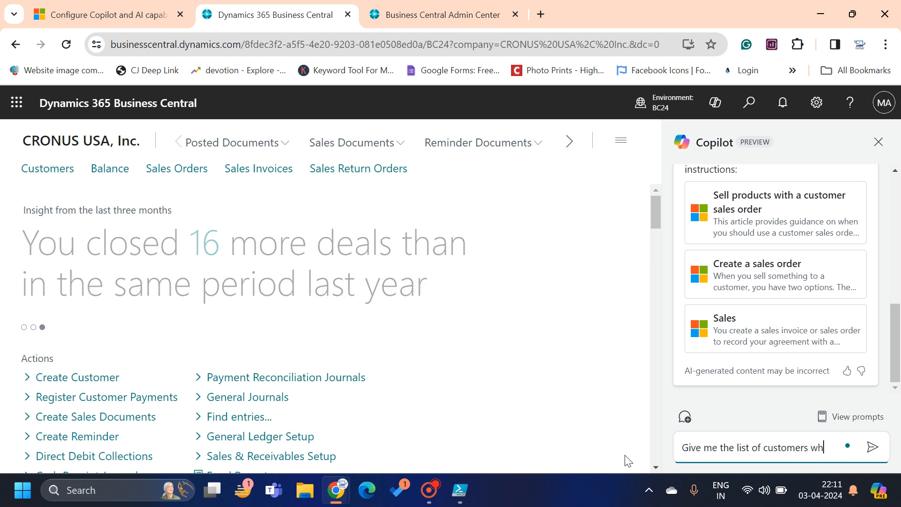
text(ere balanc)
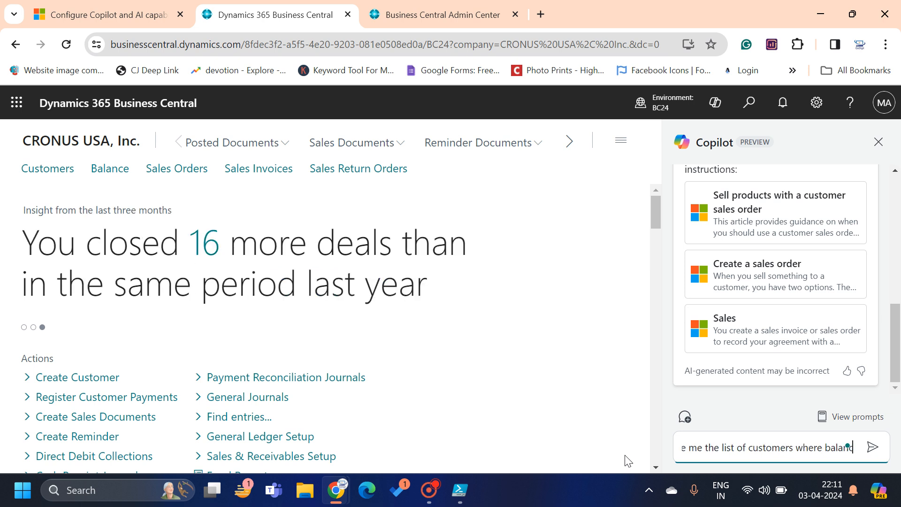
text(e is greated)
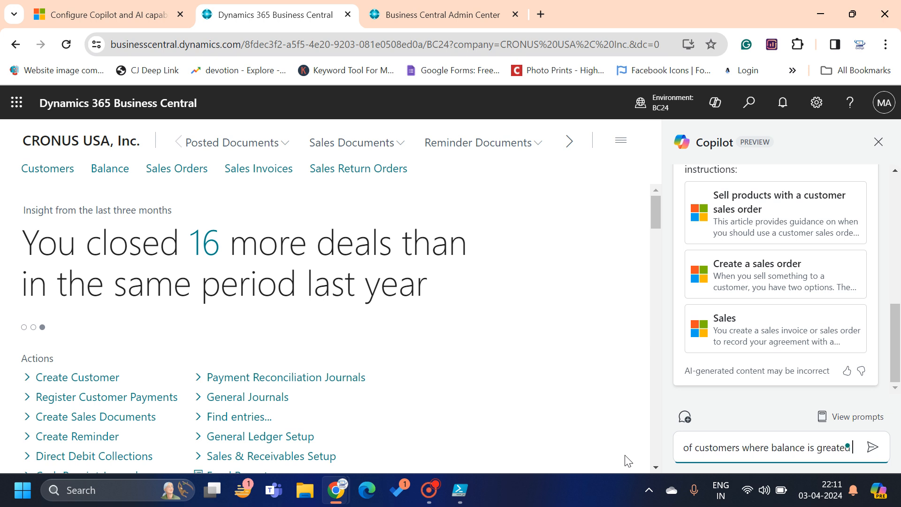
text( than 10000)
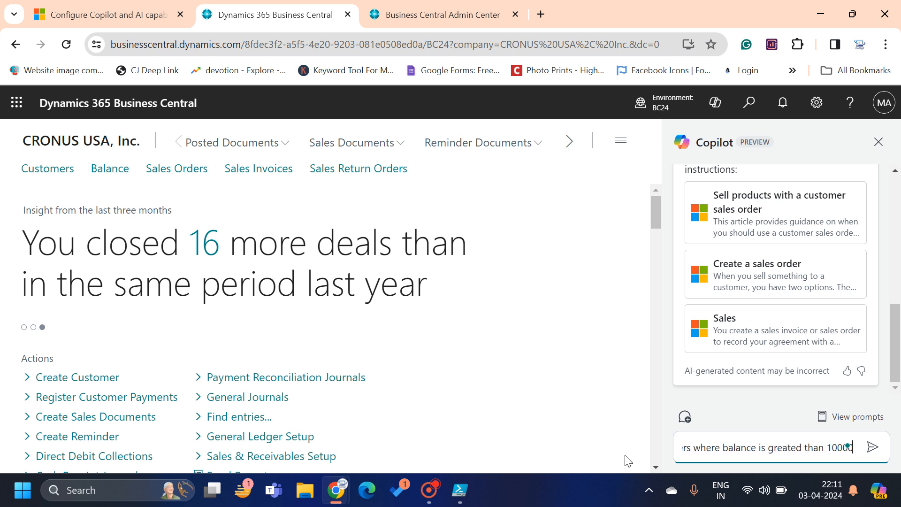
key(Return)
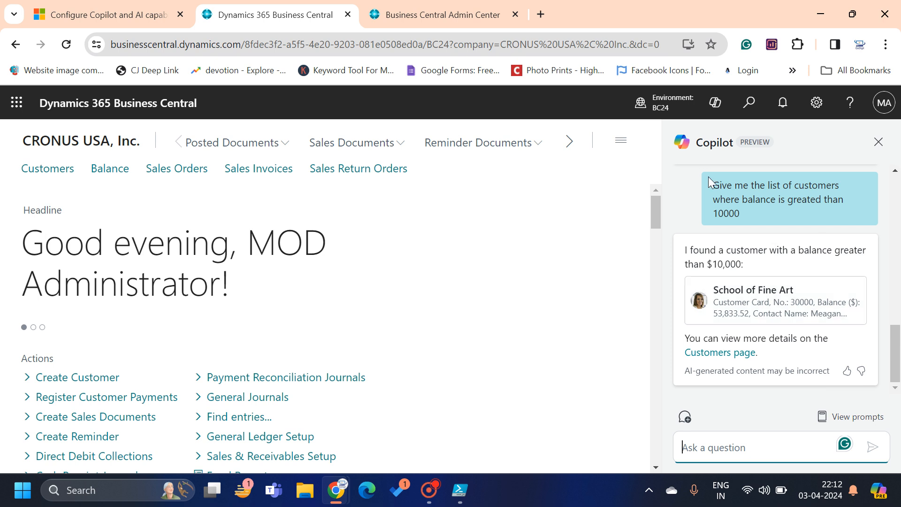
Close the Copilot chat, open the Customers list and set its Copilot actions to show in page
mouse_move(844, 173)
click(879, 141)
click(87, 171)
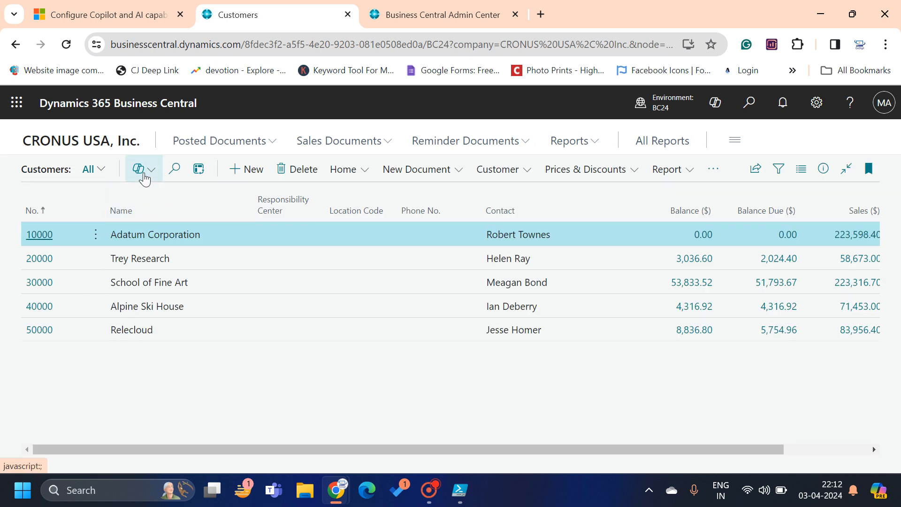
click(146, 178)
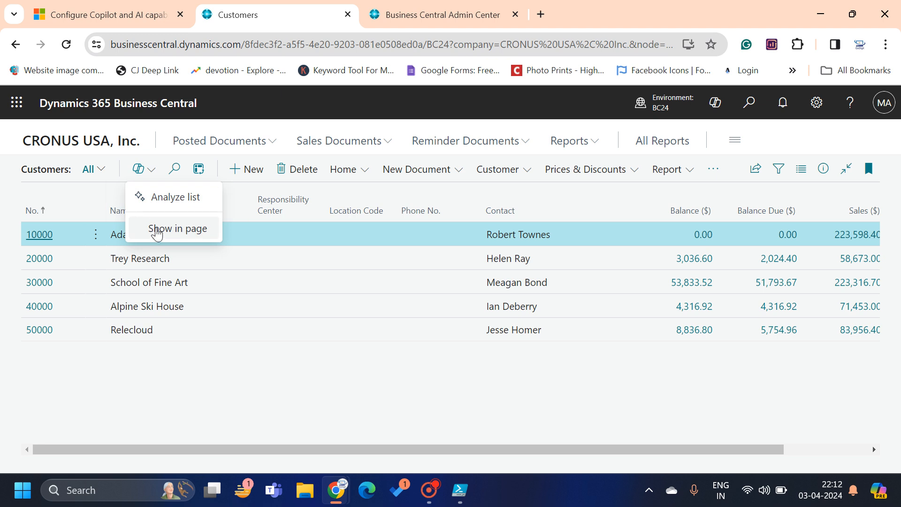
click(157, 232)
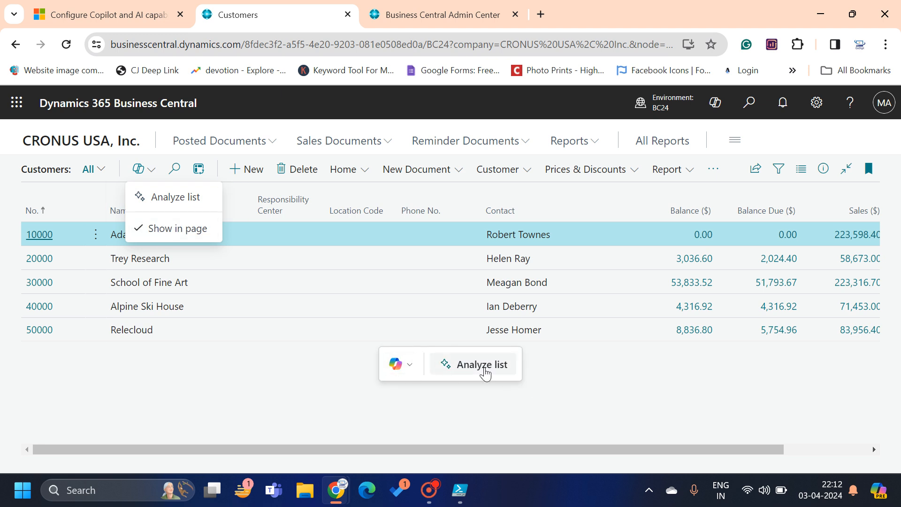
Open Copilot's Analyze list prompt for the customers and close it without generating an analysis
click(496, 371)
click(496, 372)
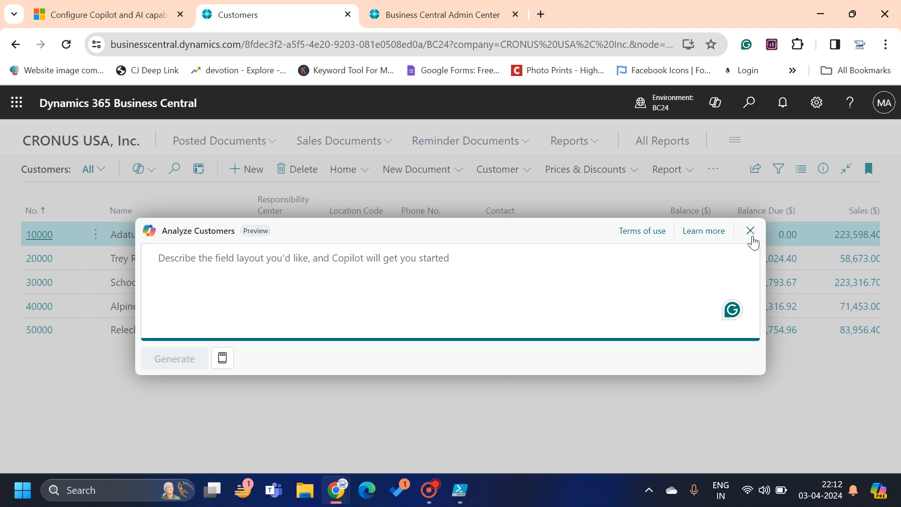
click(750, 231)
Switch the Customers list to analysis mode and look through its available columns
click(198, 179)
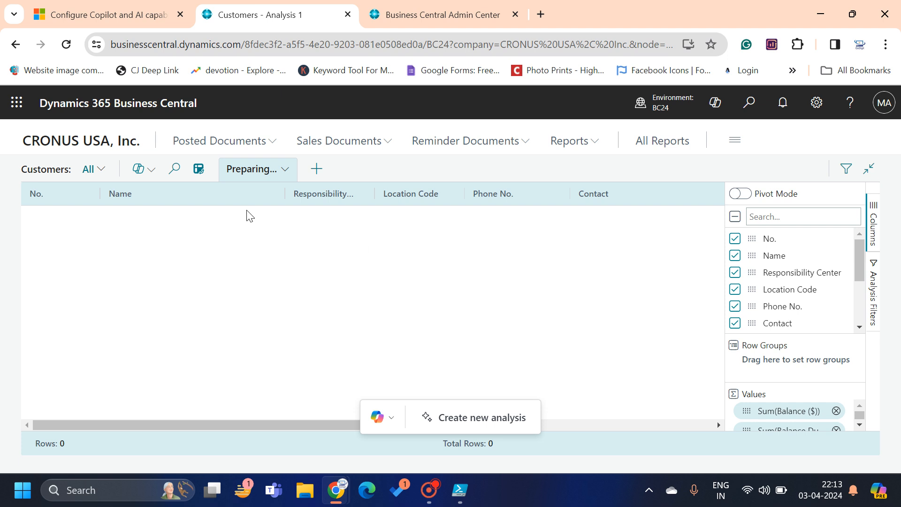
scroll(825, 253, down, 5)
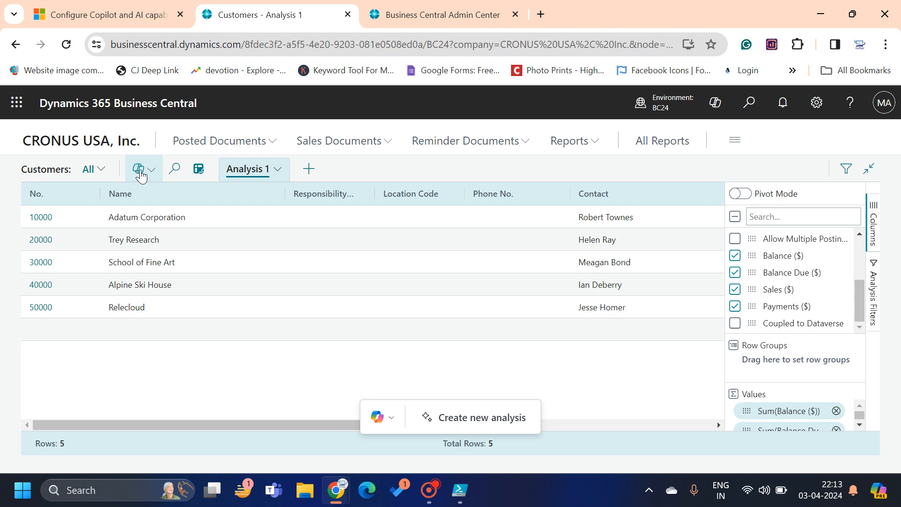
click(51, 172)
click(255, 206)
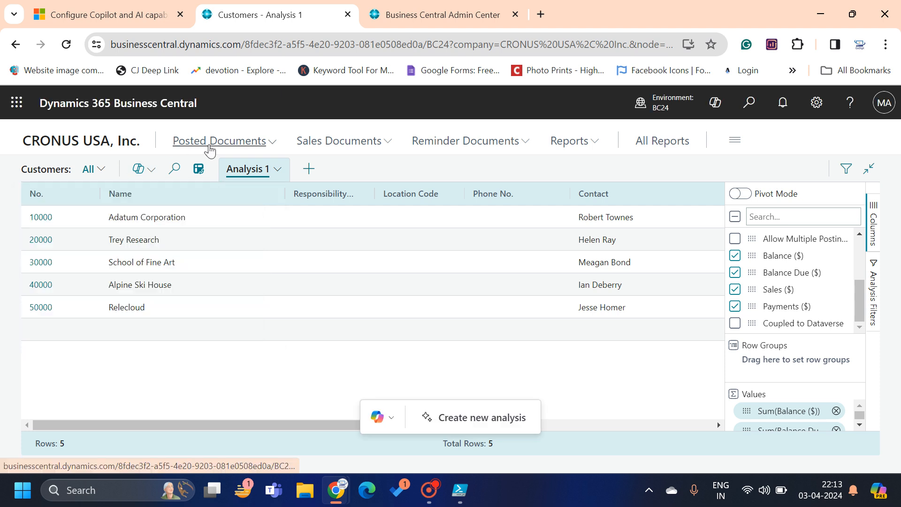
Search for "vendor" and open the Vendors list to check its Copilot actions
click(750, 104)
text(vendor)
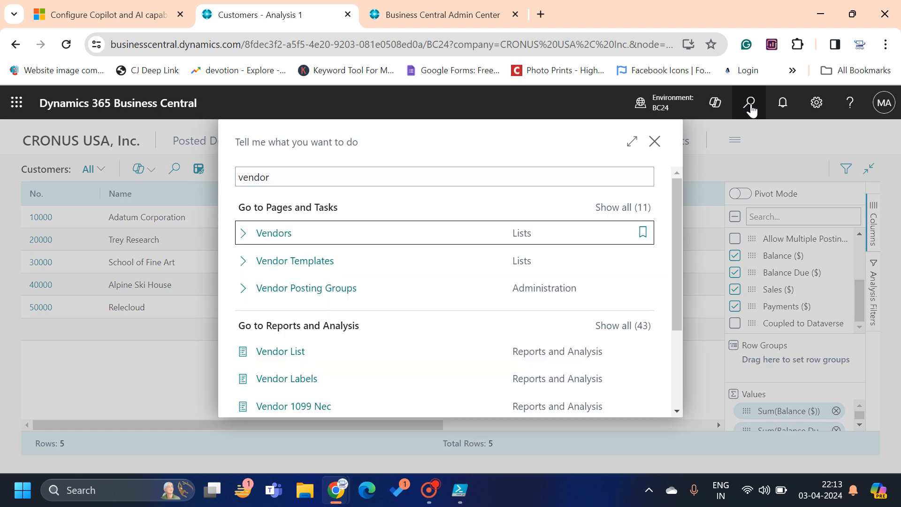
key(Return)
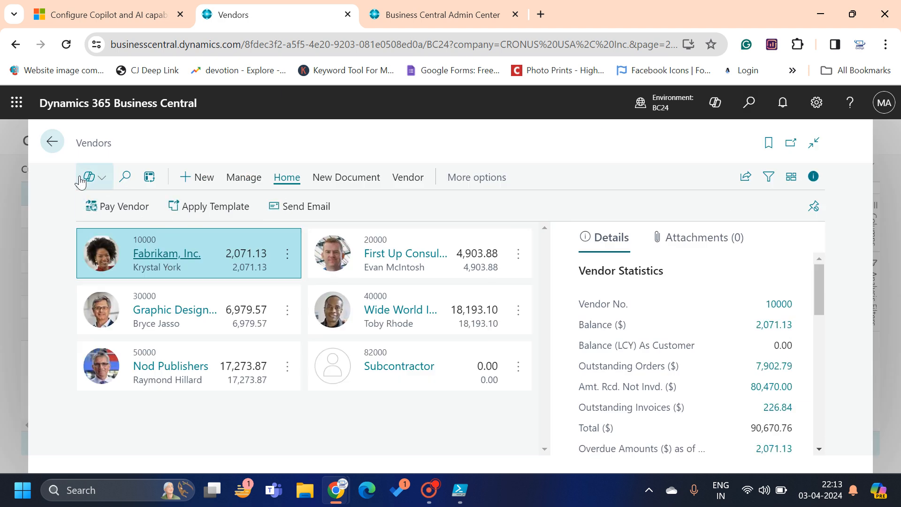
Open Extension Management to check the Copilot actions on Installed Extensions, and return to Vendors
click(748, 103)
text(xtension)
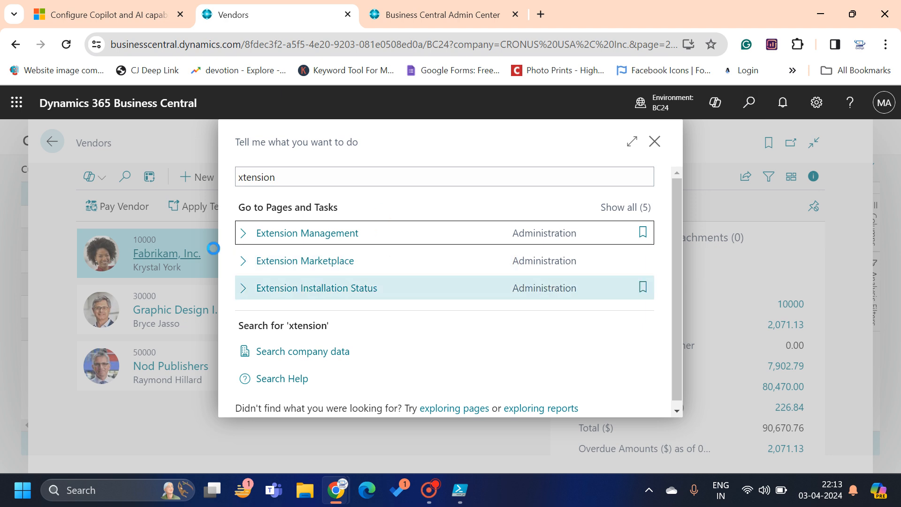
click(311, 233)
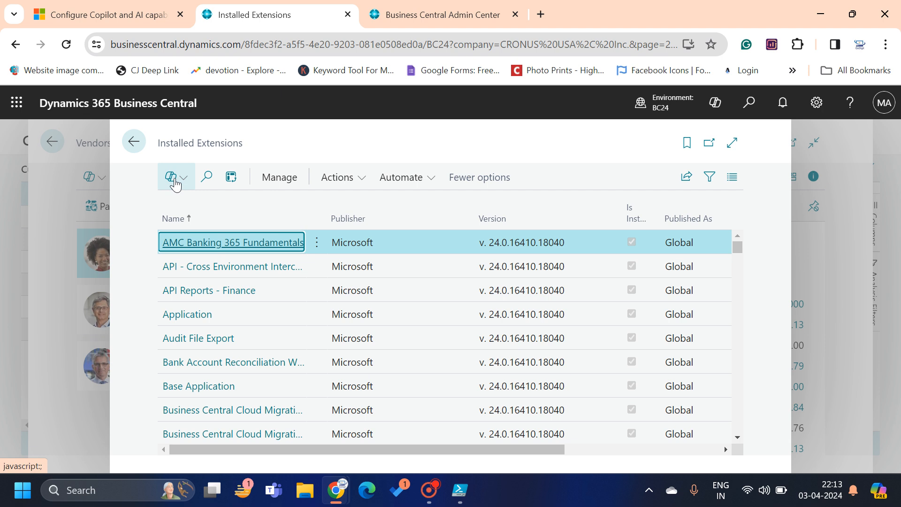
click(133, 141)
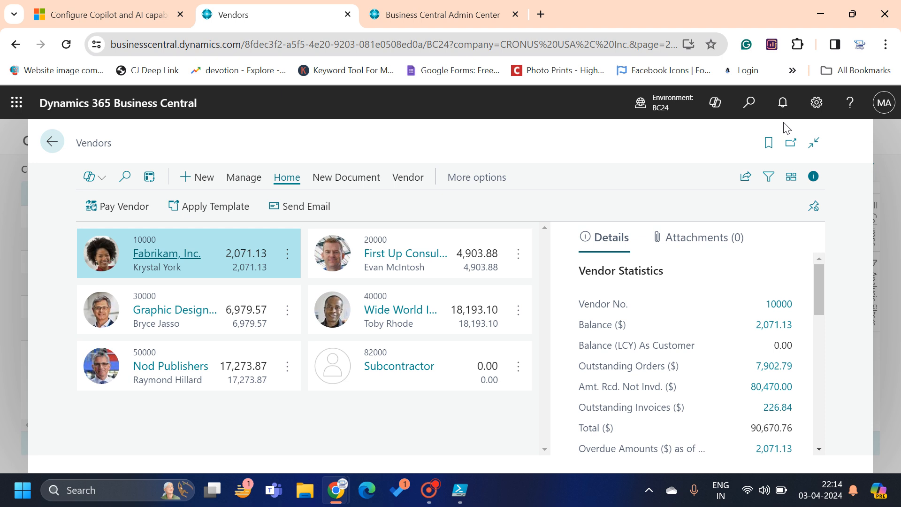
Search for and open the Copilot & AI capabilities page
click(742, 111)
text(copiplo)
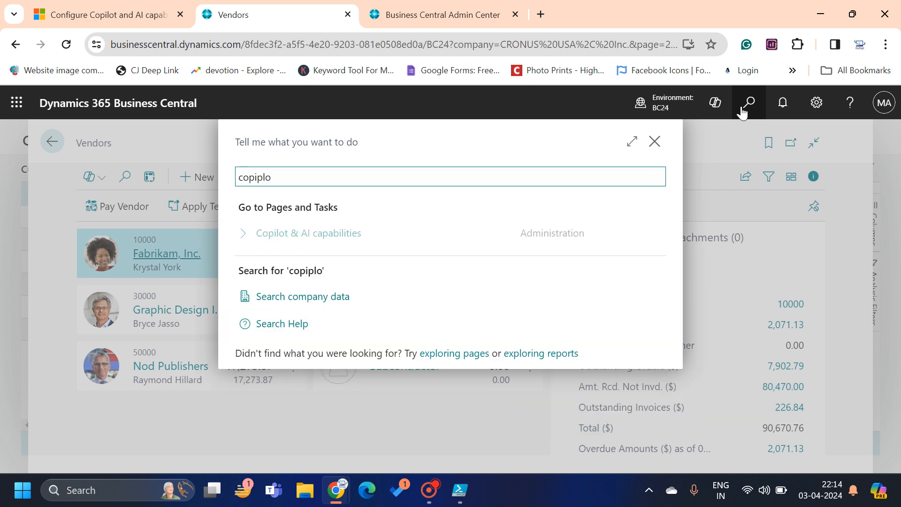
key(Down)
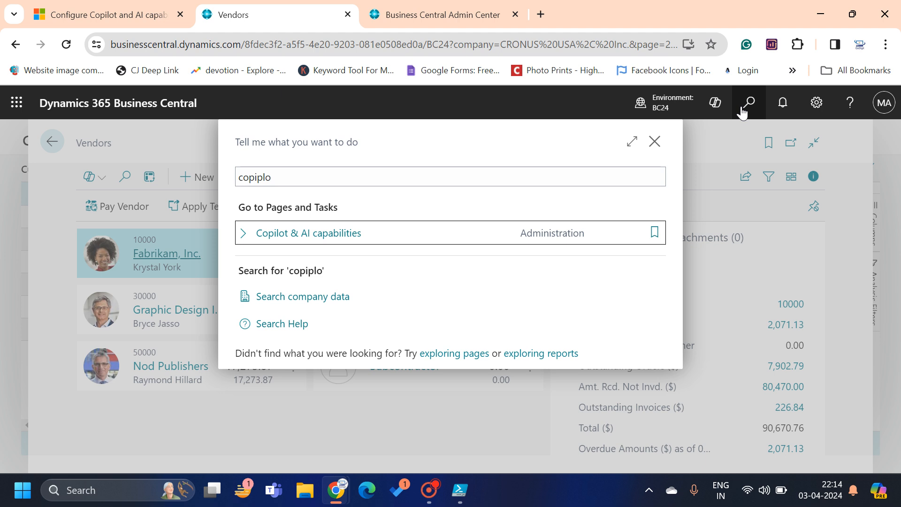
key(Return)
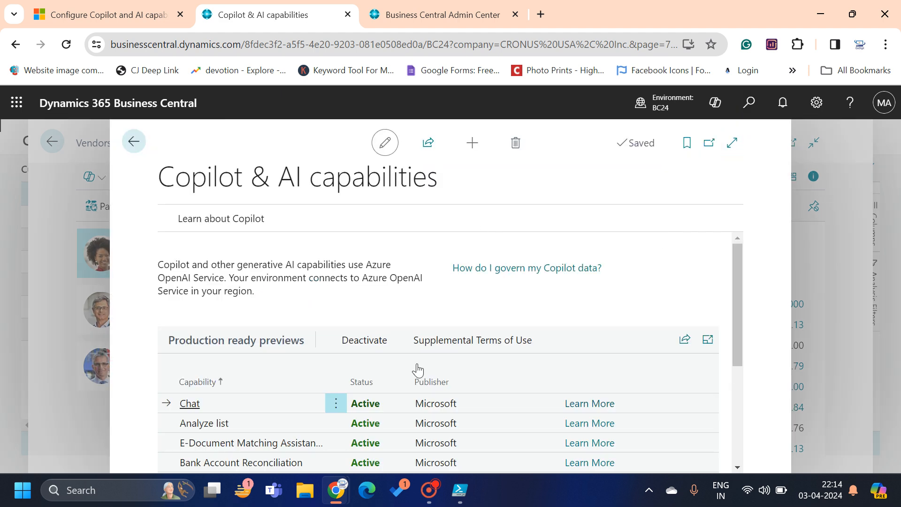
Examine the capabilities and their statuses under Production ready previews and Generally available
scroll(496, 310, down, 4)
scroll(583, 333, up, 2)
scroll(535, 322, down, 2)
scroll(205, 306, up, 4)
scroll(352, 371, down, 5)
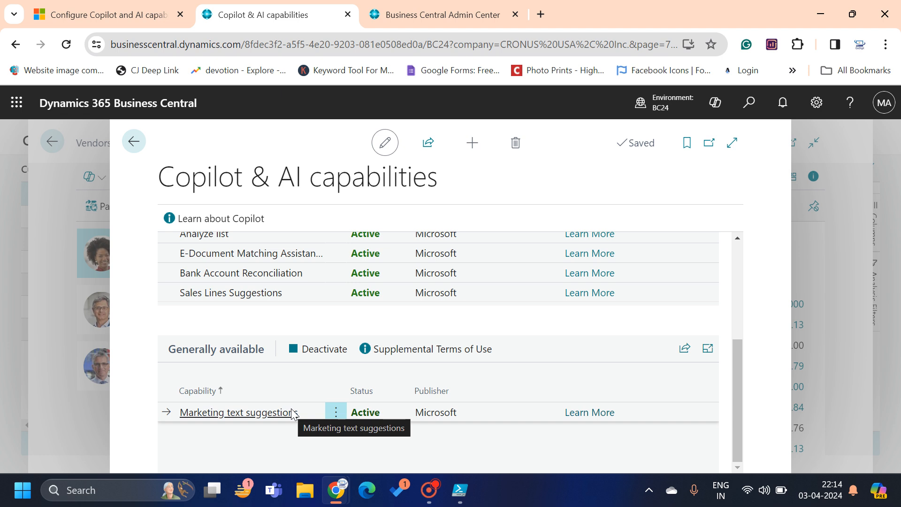
scroll(466, 396, up, 3)
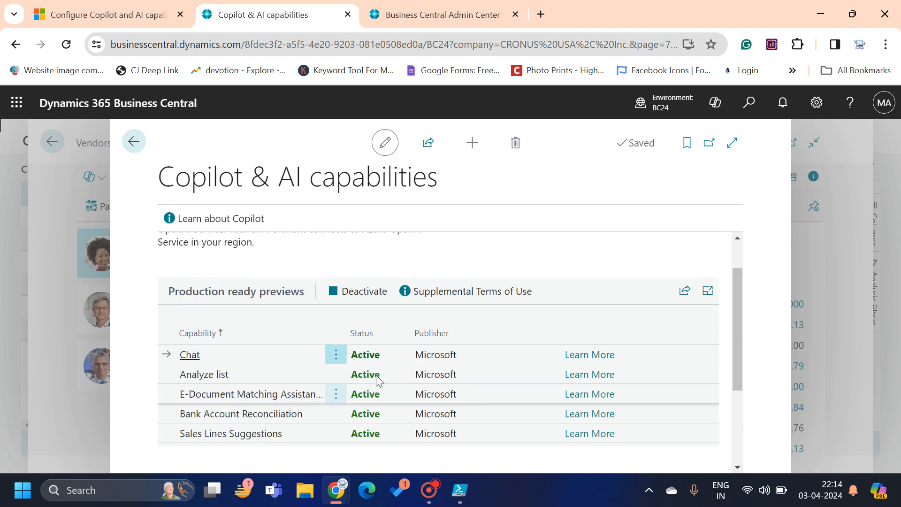
mouse_move(283, 315)
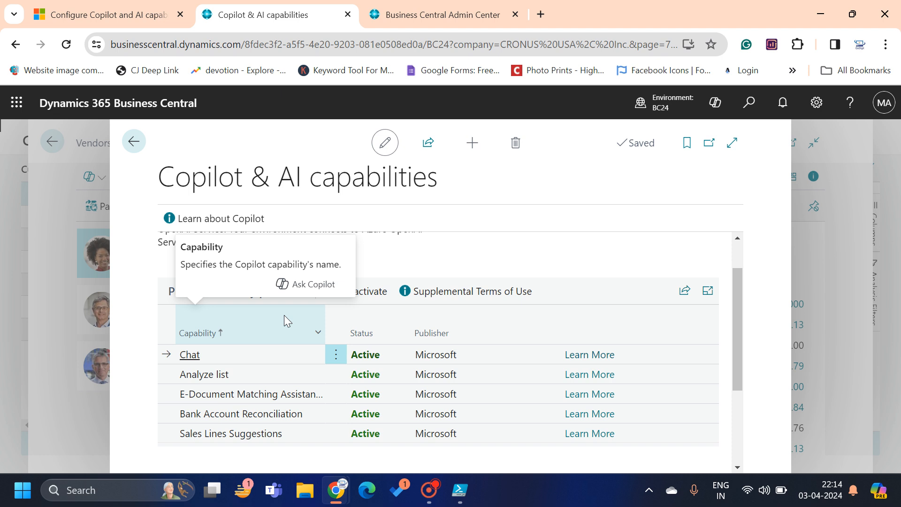
scroll(387, 304, down, 2)
scroll(388, 304, up, 2)
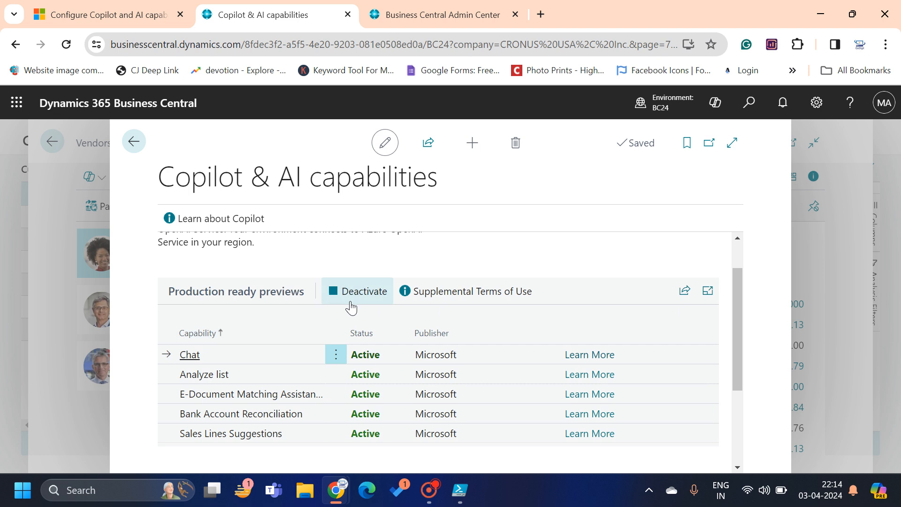
scroll(359, 305, down, 3)
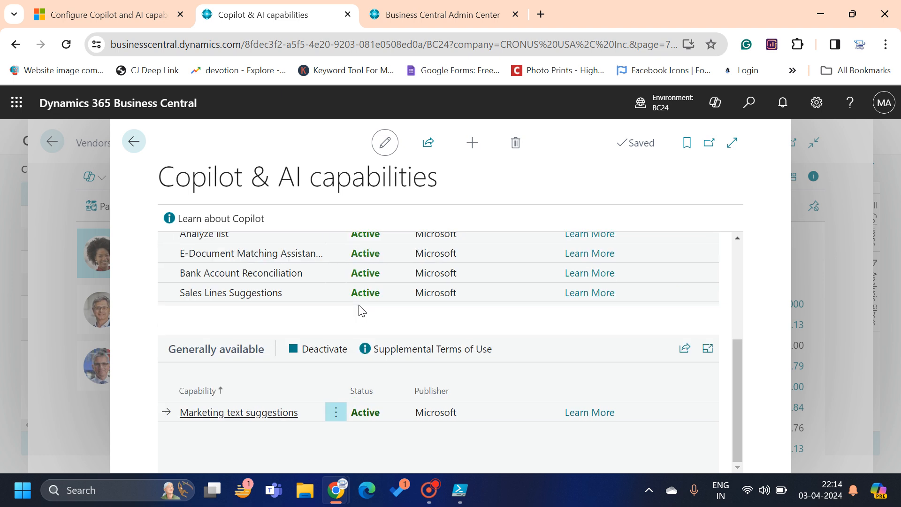
scroll(348, 360, up, 2)
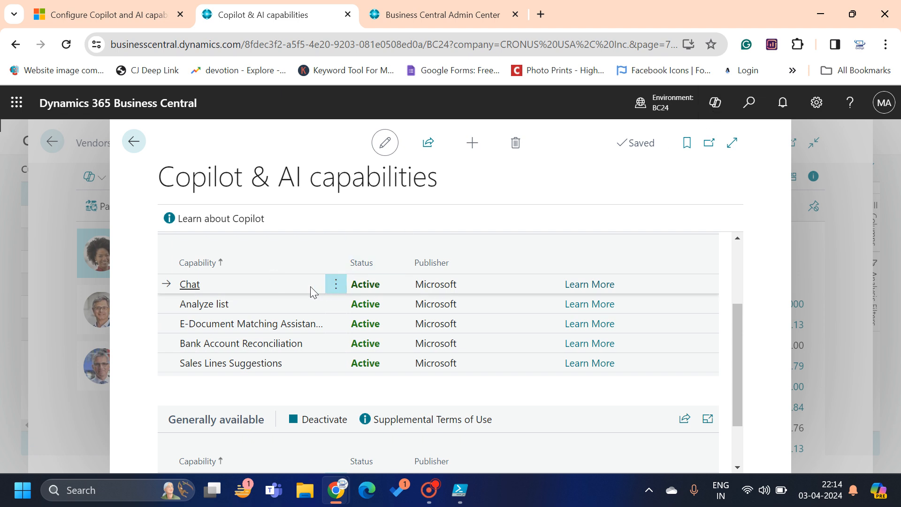
Deactivate the Chat capability with the reason "Not relevant to our business"
scroll(324, 296, up, 2)
click(345, 291)
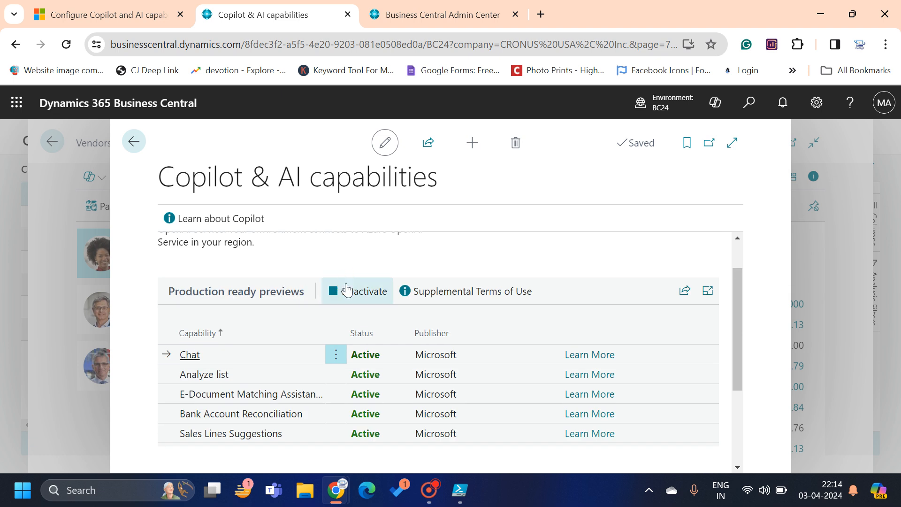
click(527, 305)
click(492, 320)
click(562, 356)
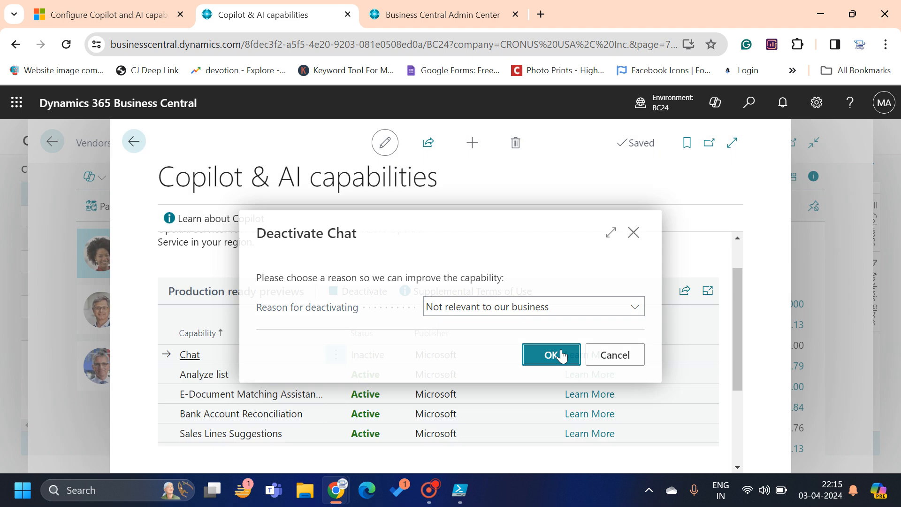
Check the Copilot chat from the capabilities page, close it and return to the company home page
click(714, 106)
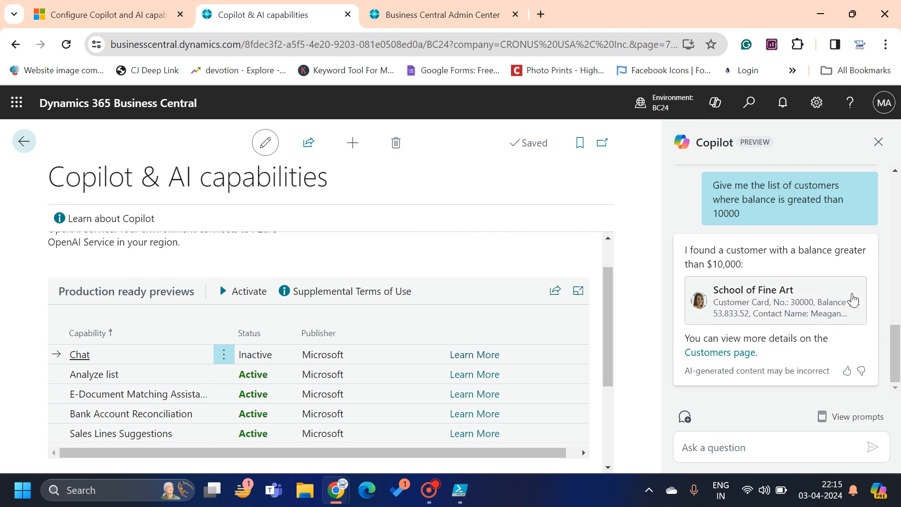
click(883, 149)
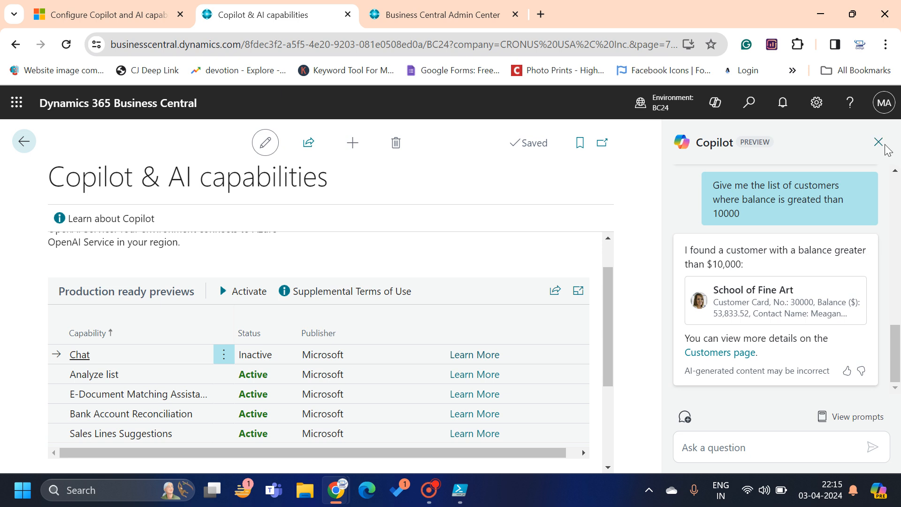
click(134, 141)
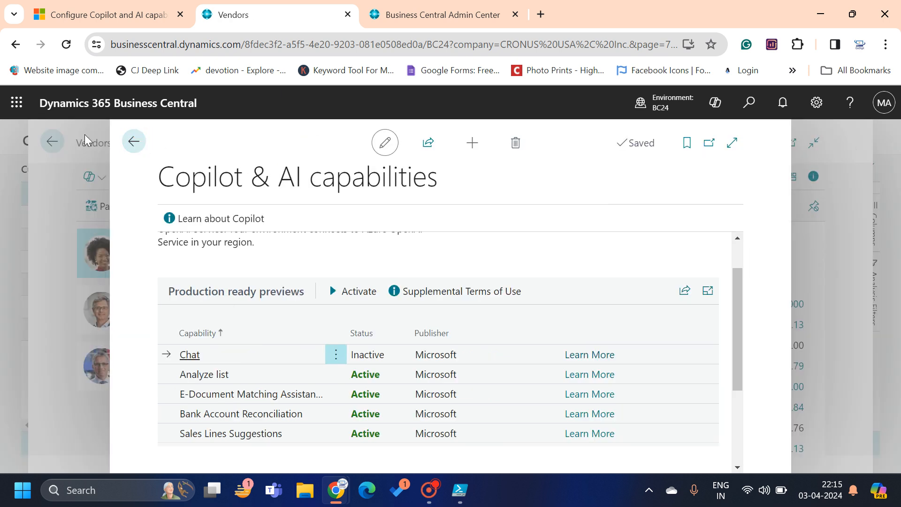
click(52, 142)
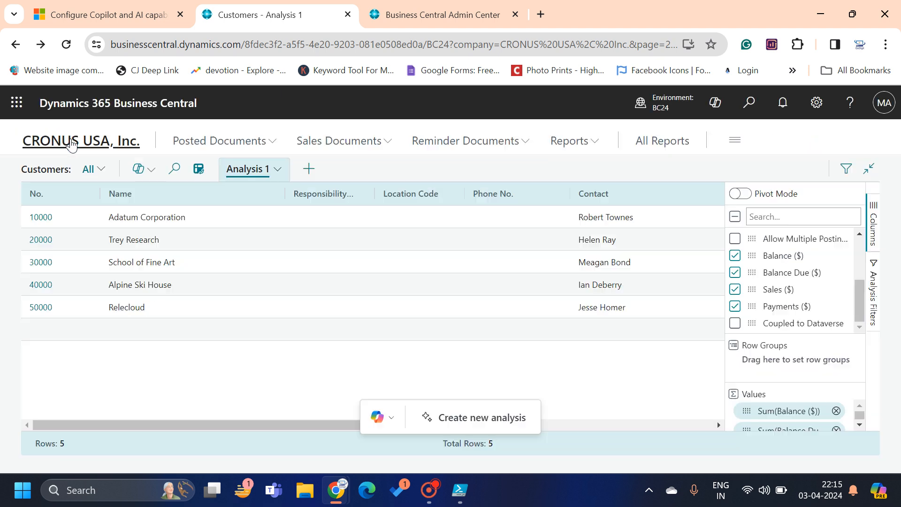
click(67, 140)
Open and close the Copilot chat on the home page, and reload the page
click(714, 103)
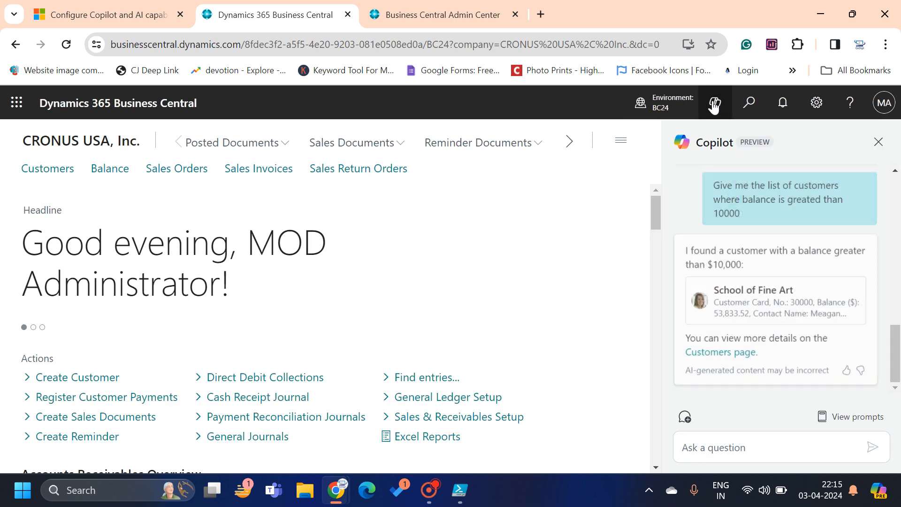
click(714, 103)
click(66, 45)
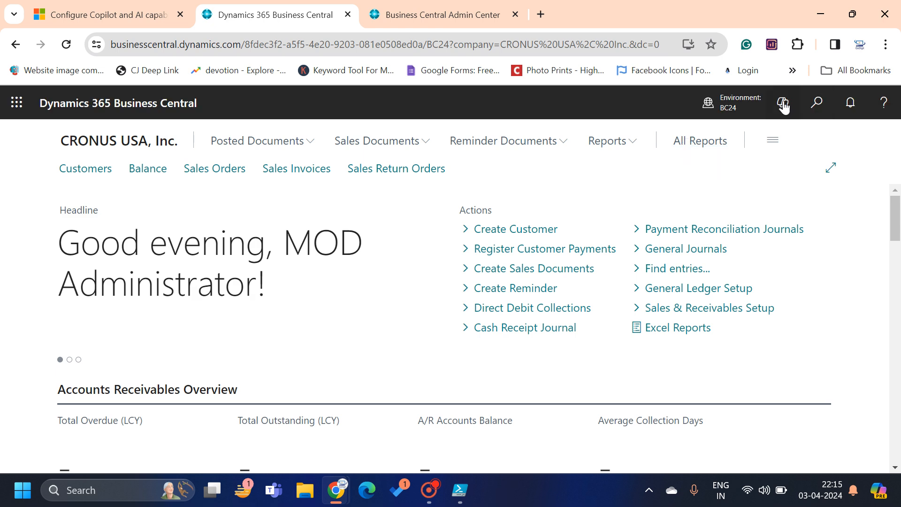
Open the Copilot chat on the home page and follow its link to the Copilot & AI capabilities page
click(783, 106)
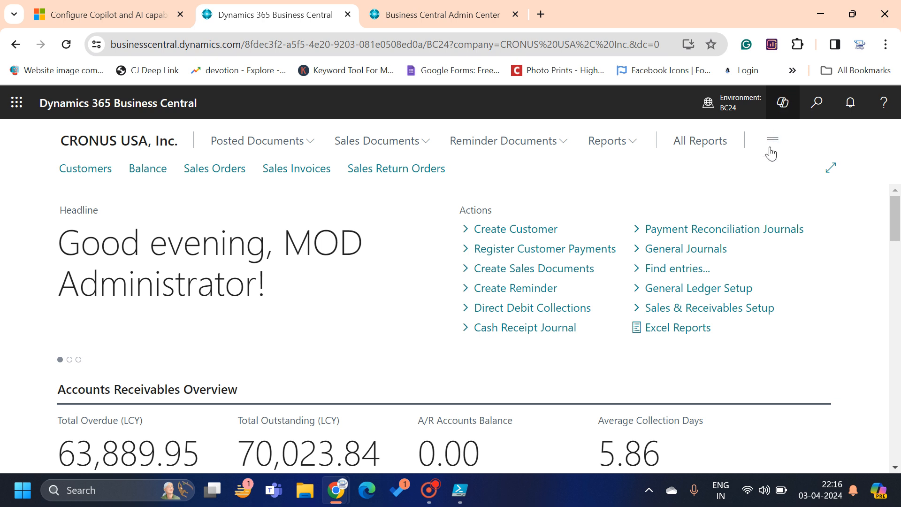
click(785, 104)
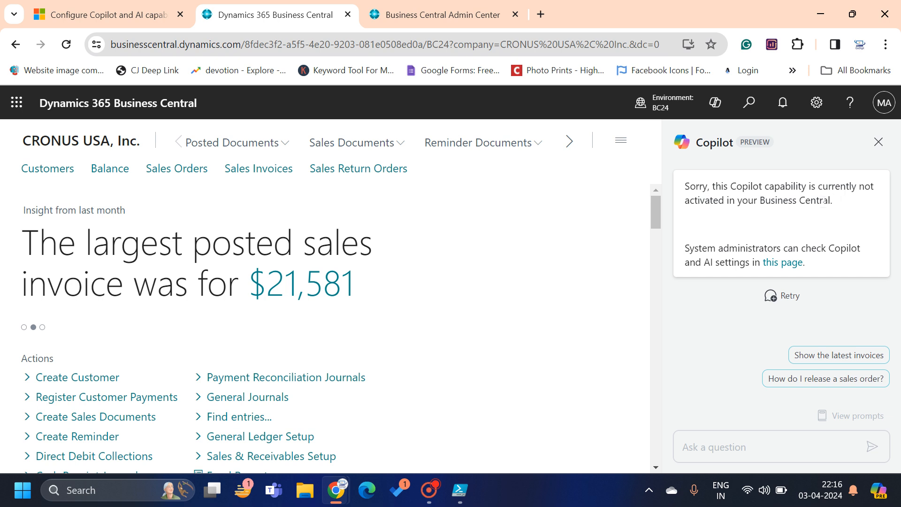
click(785, 264)
Activate the Chat capability under Production ready previews and check the capability list
scroll(306, 402, down, 1)
scroll(305, 401, down, 1)
scroll(199, 296, up, 1)
click(228, 271)
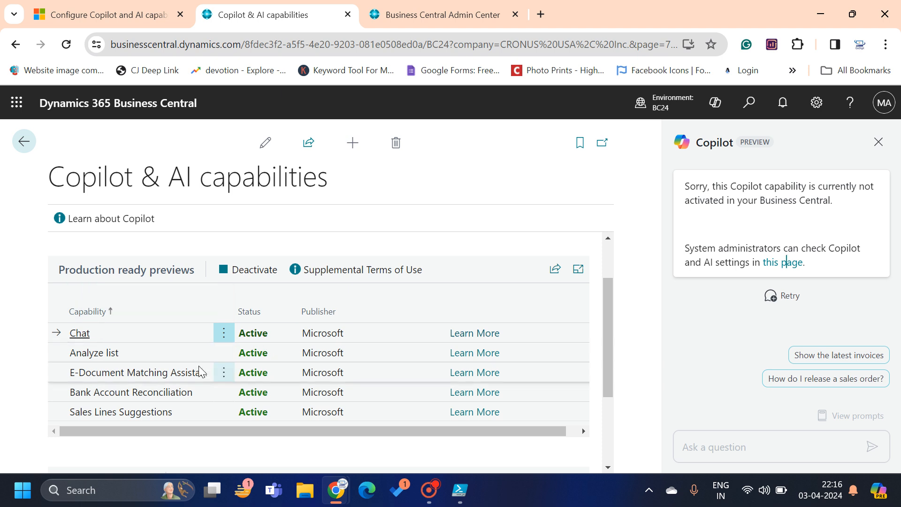
click(139, 357)
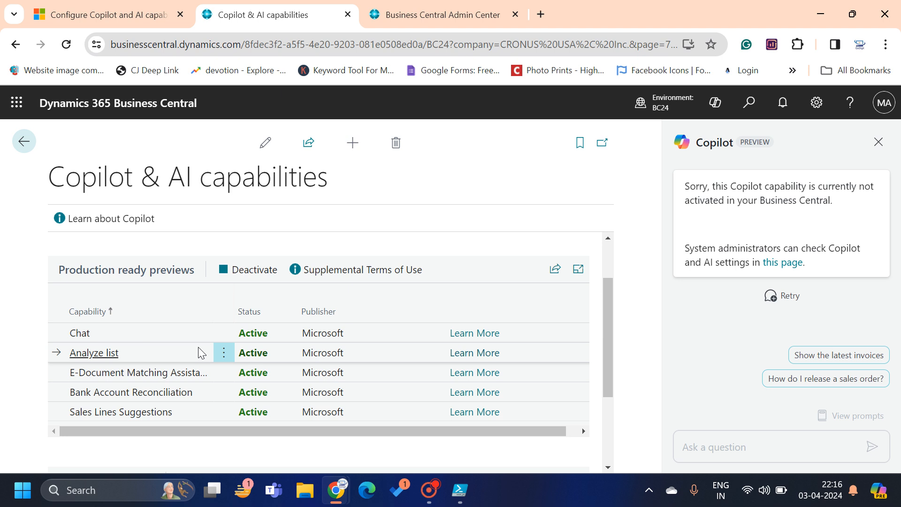
scroll(201, 352, down, 1)
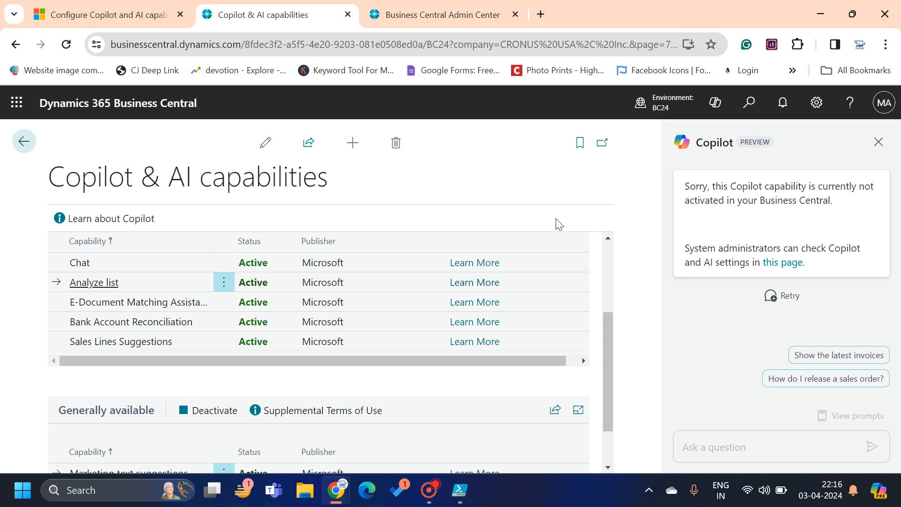
In the incognito Business Central window, search for "copi", open Copilot & AI capabilities and examine its two capability sections
mouse_move(333, 501)
click(412, 418)
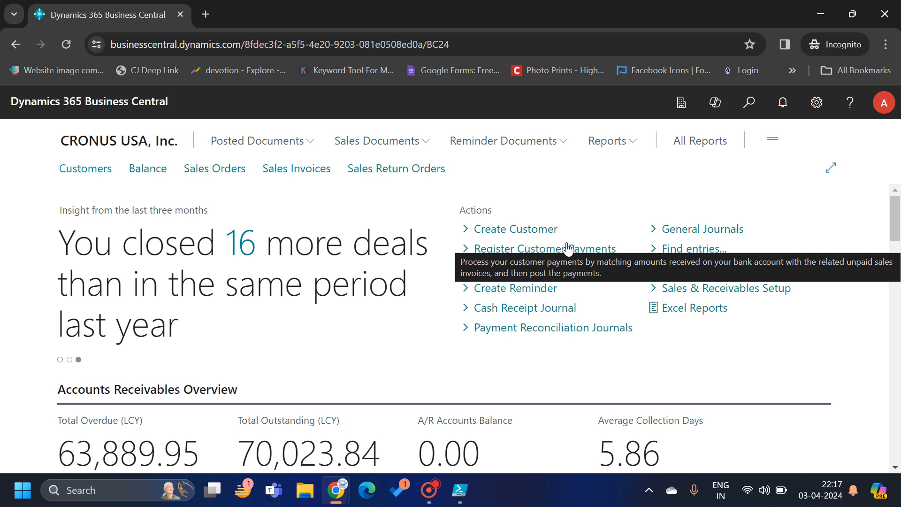
click(746, 106)
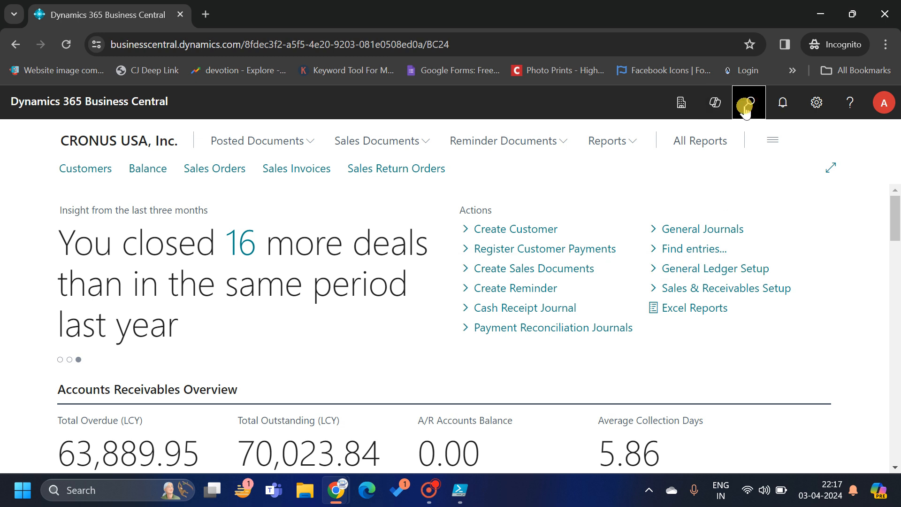
text(copi)
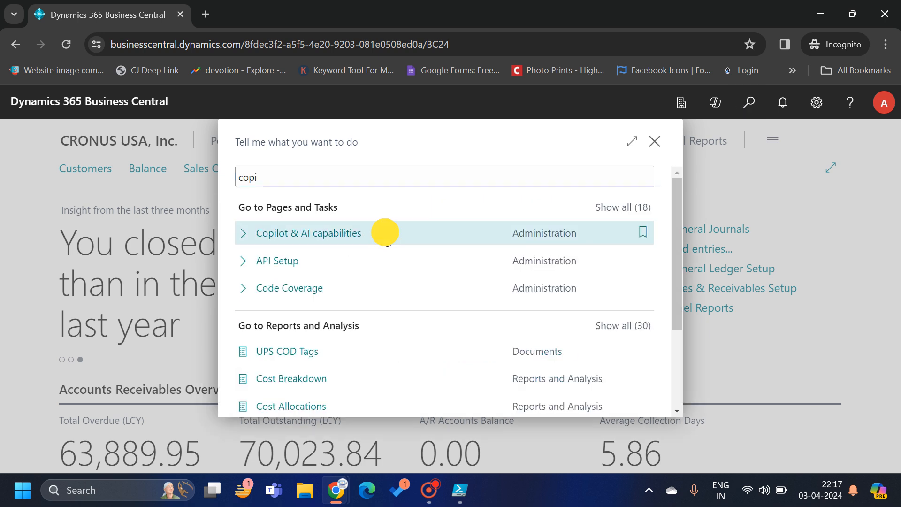
click(385, 237)
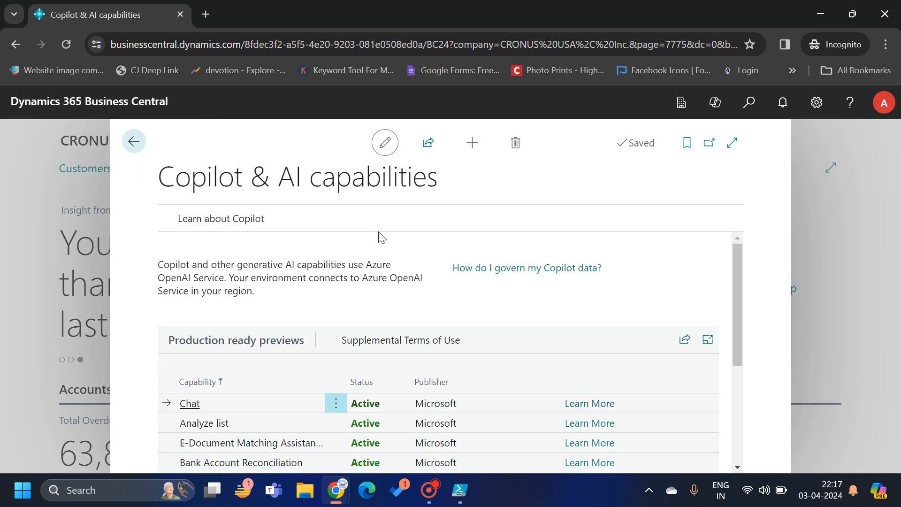
scroll(496, 383, down, 3)
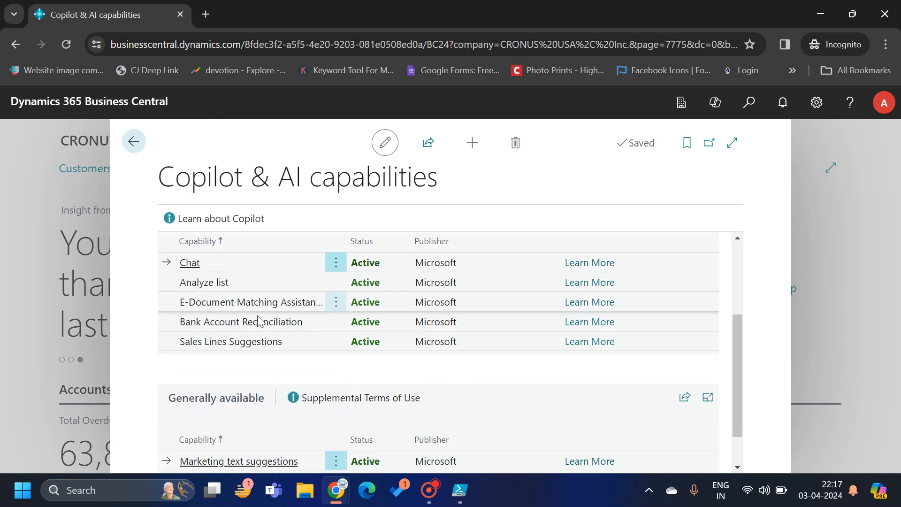
scroll(261, 350, up, 3)
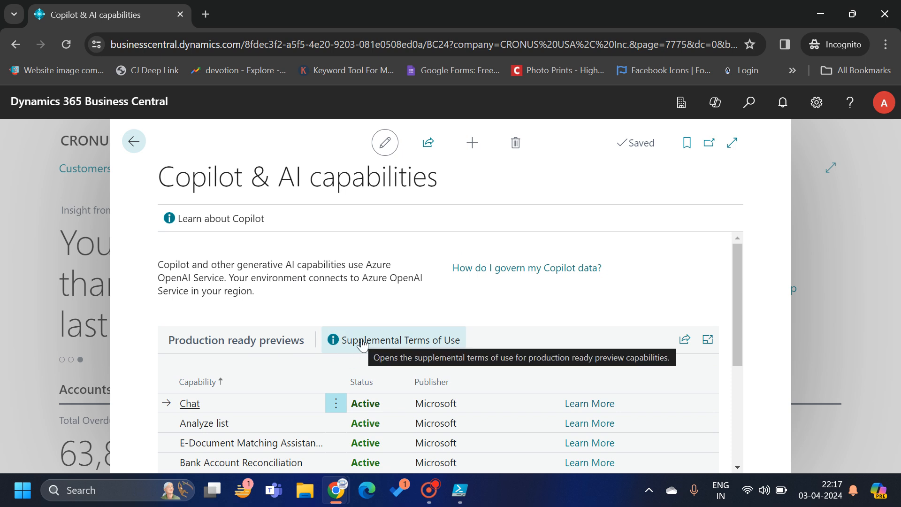
Switch back to the administrator's browser window and return from the capabilities page to the company home page
mouse_move(340, 490)
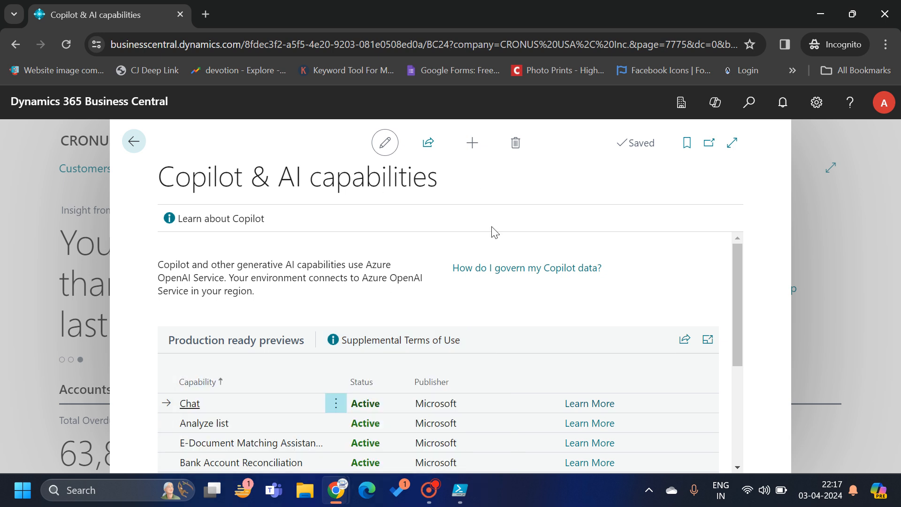
click(300, 457)
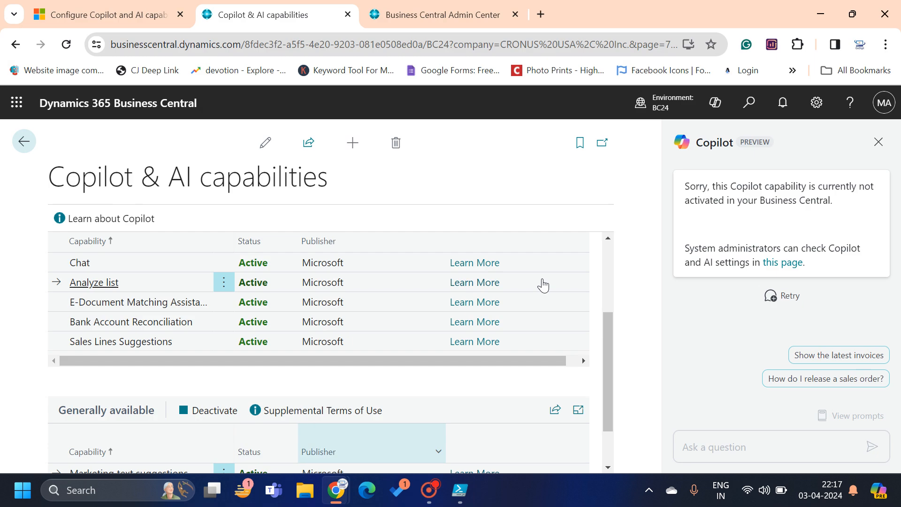
scroll(407, 281, up, 3)
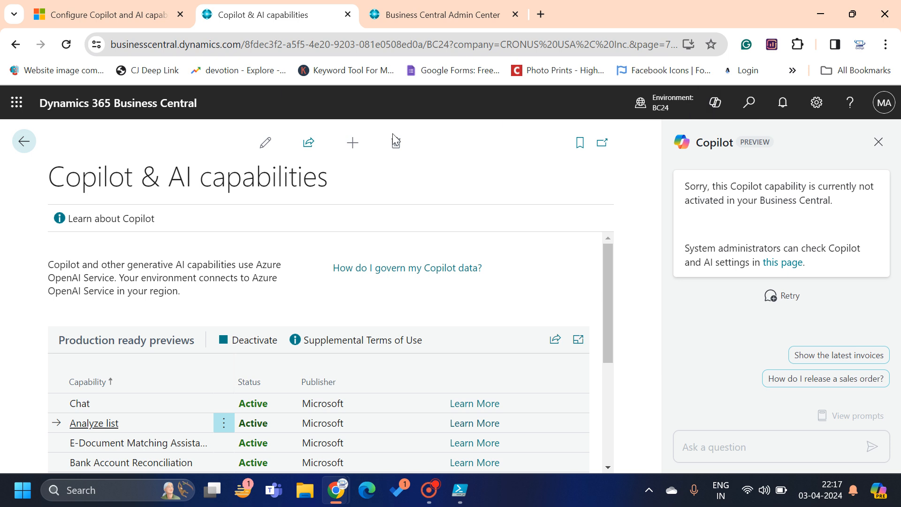
click(22, 142)
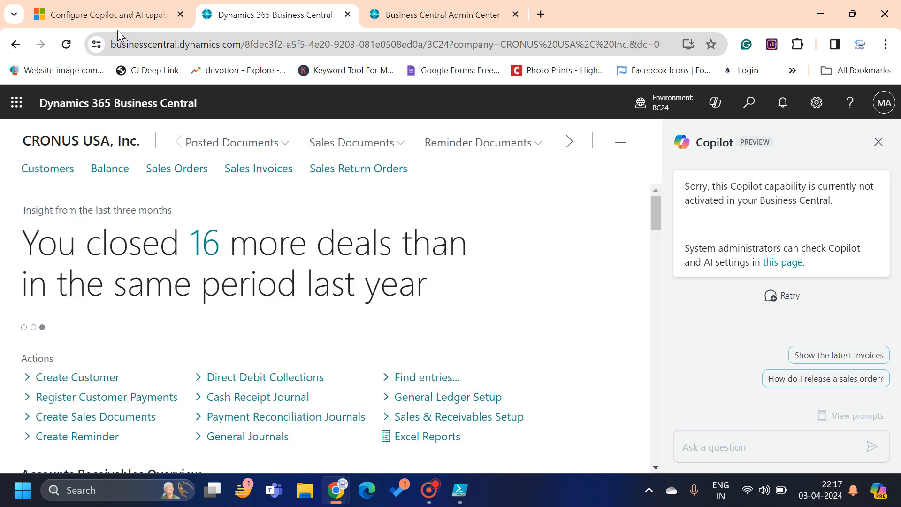
Read the Granting user access section of the Copilot and AI capabilities article on Microsoft Learn, marking its key phrases
click(127, 22)
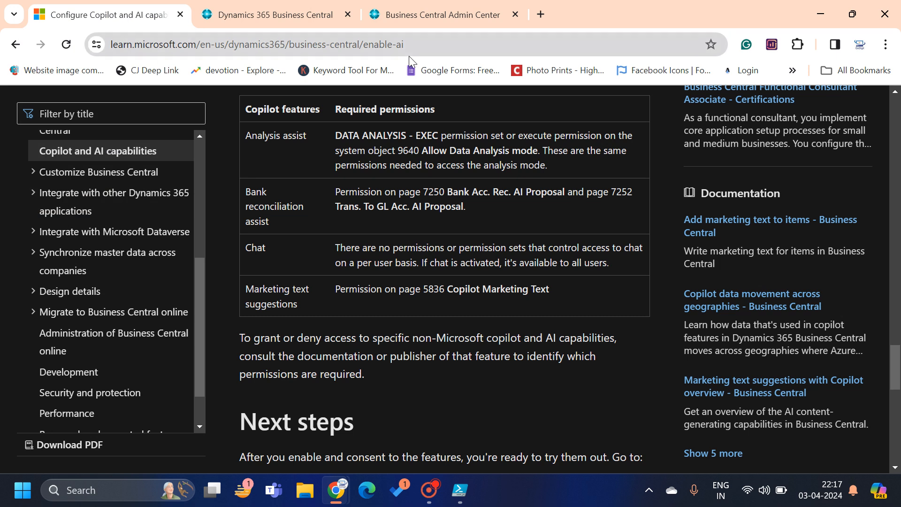
scroll(401, 199, up, 3)
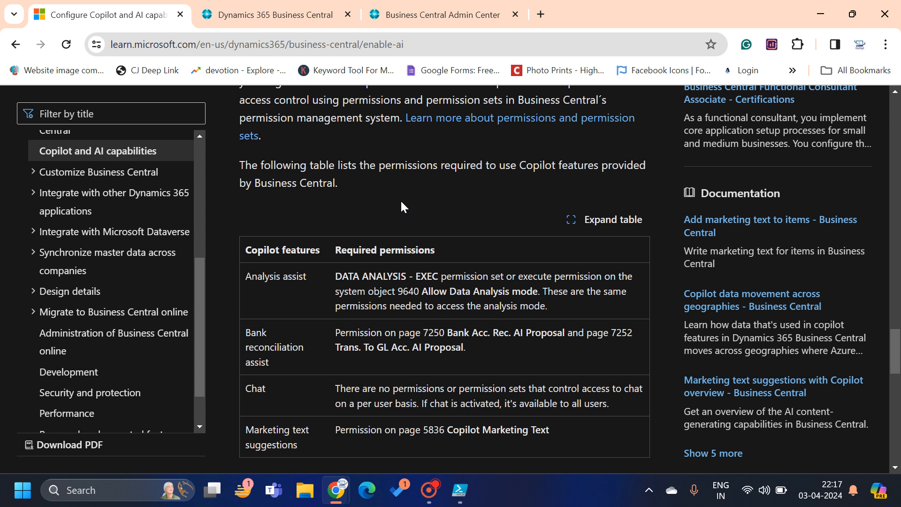
scroll(401, 199, up, 2)
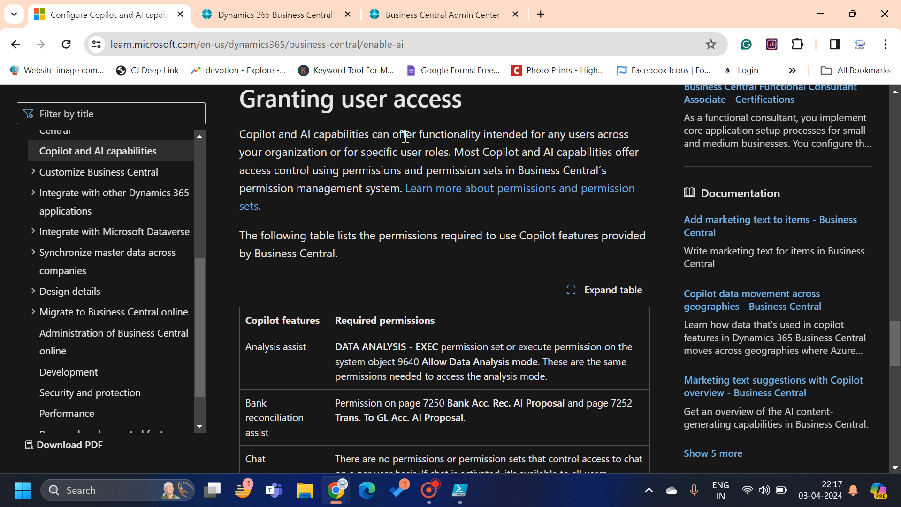
drag(399, 135, 407, 135)
drag(465, 138, 629, 136)
drag(399, 154, 444, 153)
drag(562, 153, 596, 154)
drag(297, 171, 599, 171)
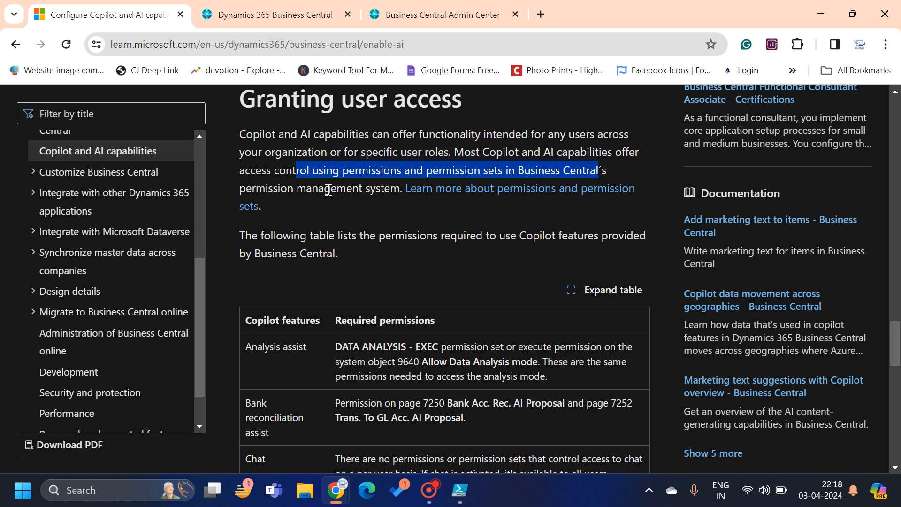
Examine the required permissions table for Analysis assist, Bank reconciliation assist, Chat and Marketing text suggestions
scroll(400, 228, down, 1)
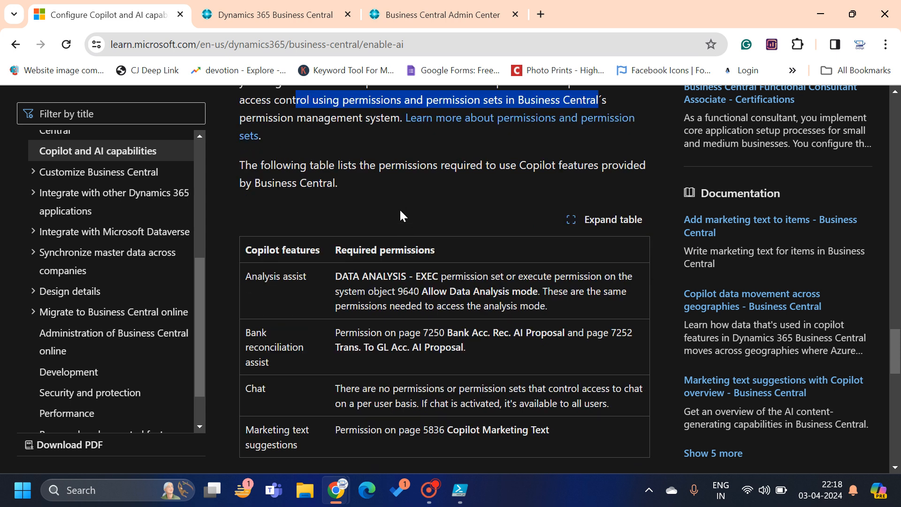
drag(301, 165, 651, 164)
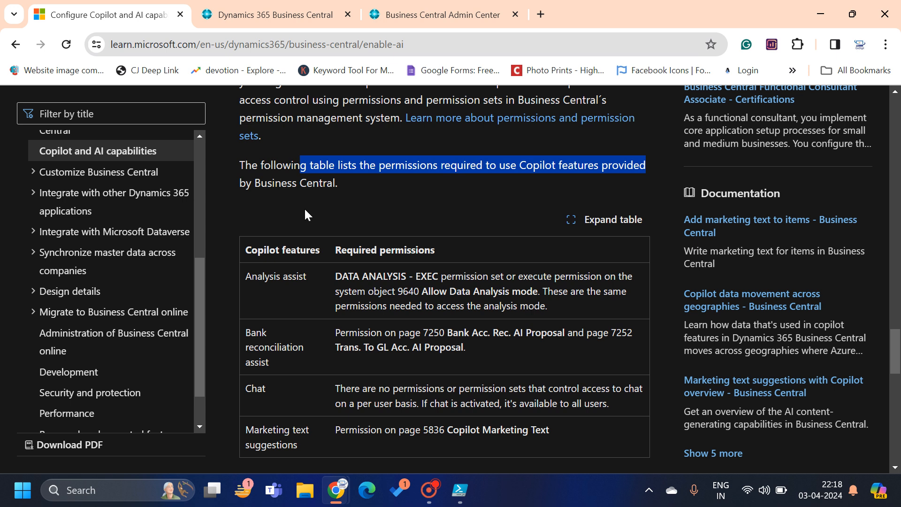
scroll(402, 213, down, 1)
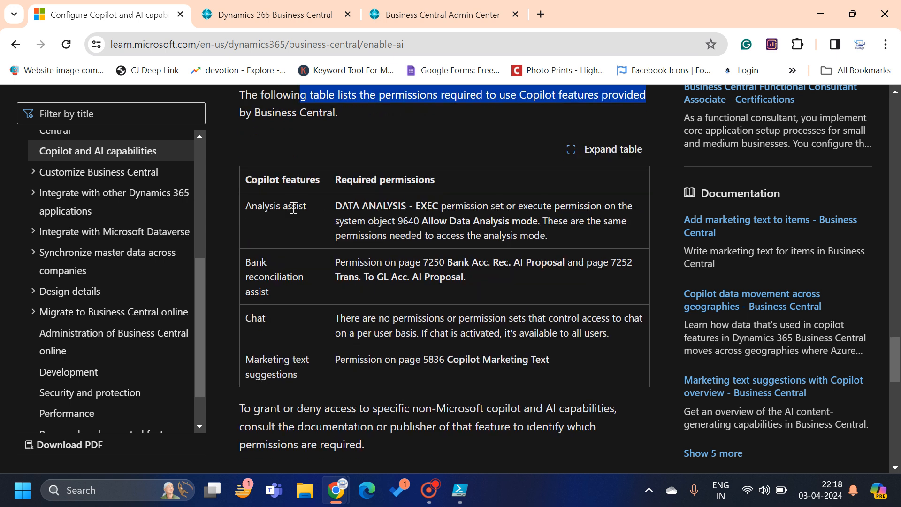
drag(267, 206, 439, 206)
click(340, 206)
click(263, 270)
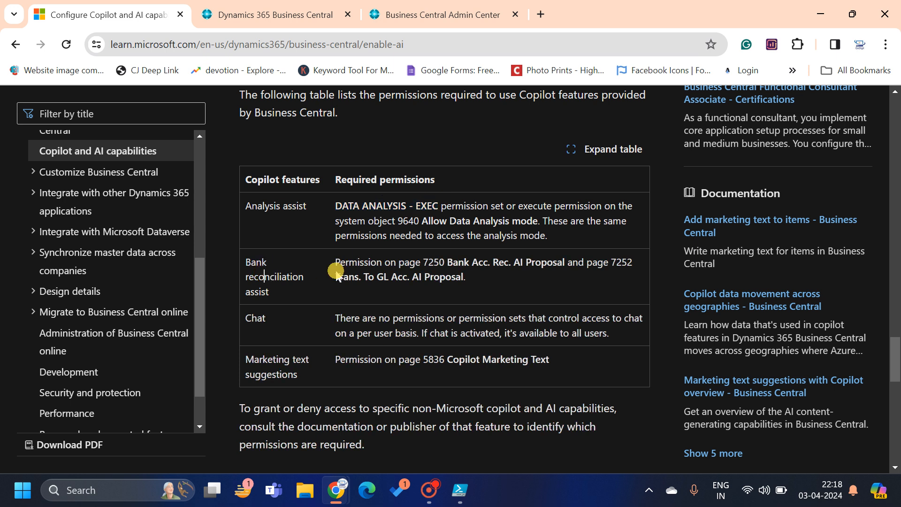
drag(488, 264, 527, 264)
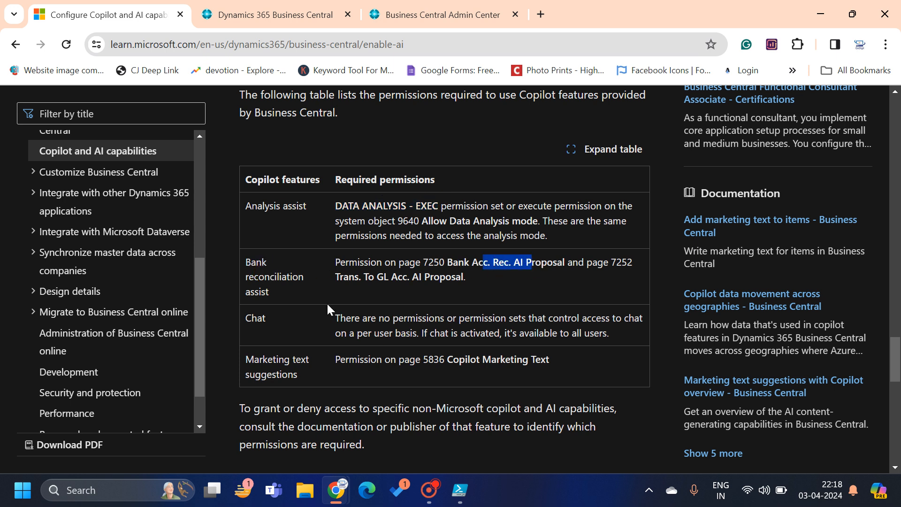
click(255, 320)
drag(368, 318, 591, 329)
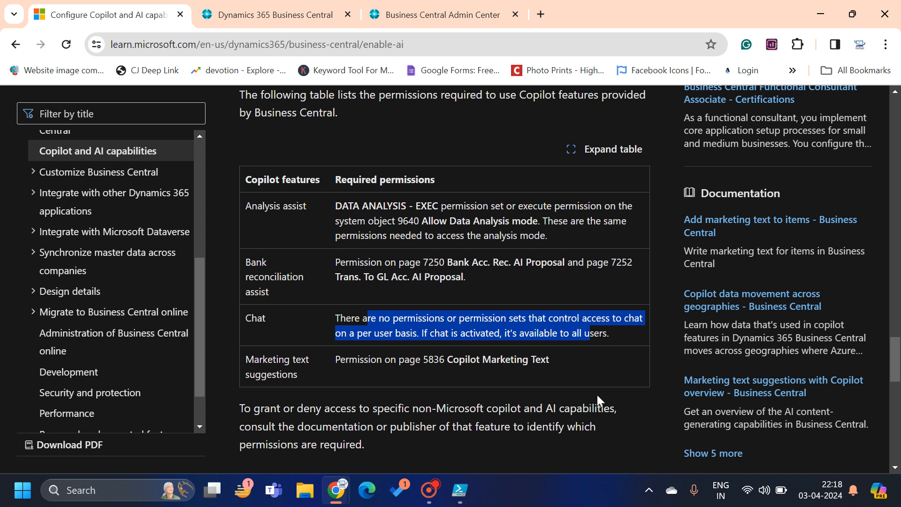
drag(473, 364, 497, 364)
Look through the rest of the article and open the Chat with Copilot article from its Next steps section
scroll(497, 380, down, 3)
scroll(499, 398, up, 7)
scroll(499, 398, up, 15)
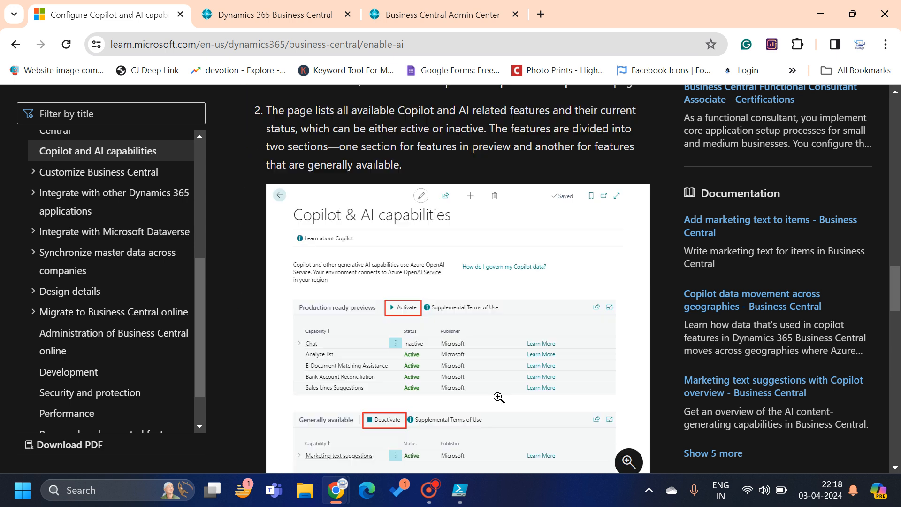
scroll(499, 401, down, 20)
scroll(500, 407, down, 6)
scroll(484, 407, up, 3)
scroll(394, 382, down, 3)
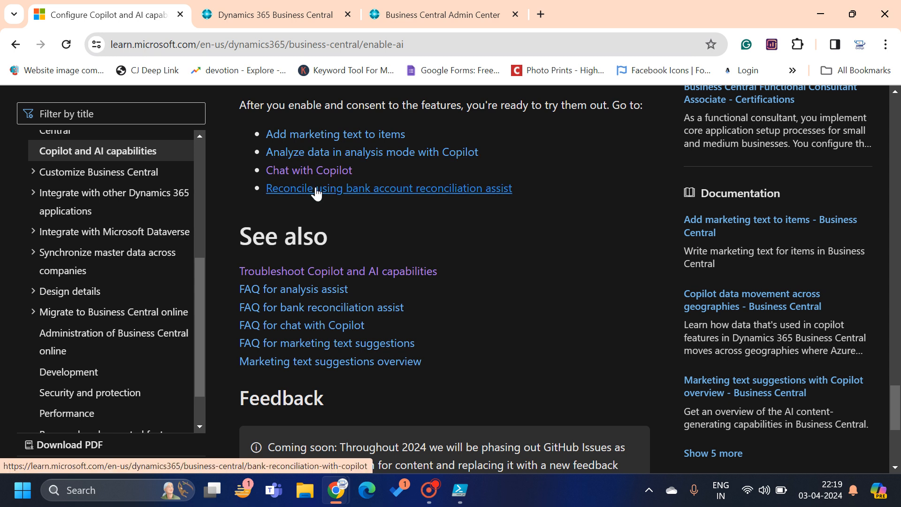
click(321, 171)
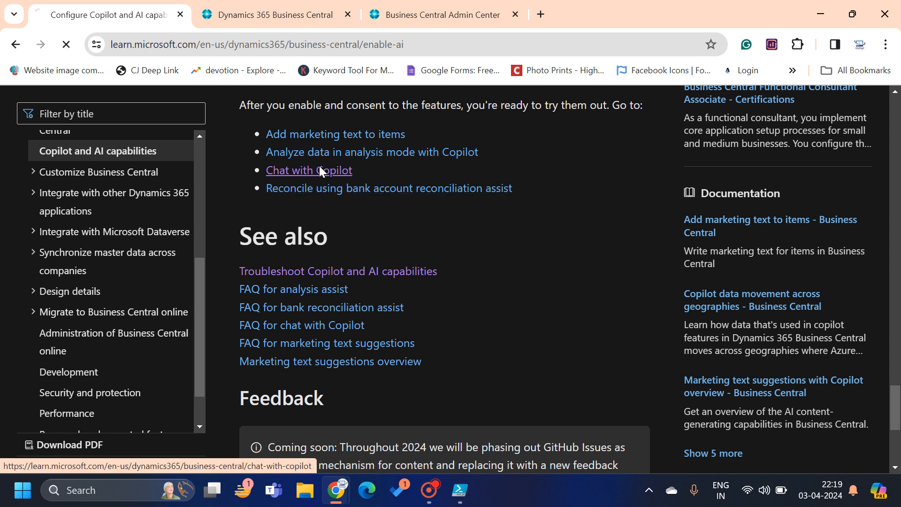
Examine the Chat with Copilot article, including how to clear the chat and the example prompts
scroll(526, 240, down, 15)
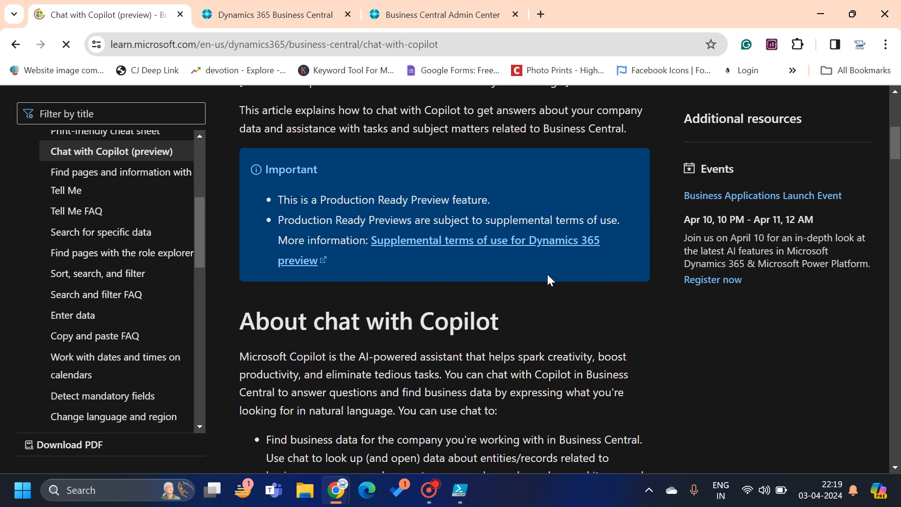
scroll(553, 282, down, 20)
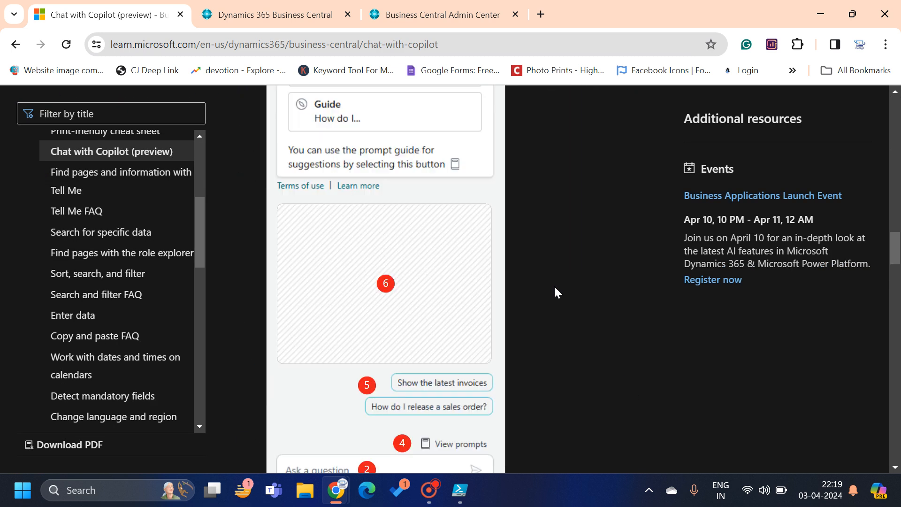
scroll(559, 285, down, 14)
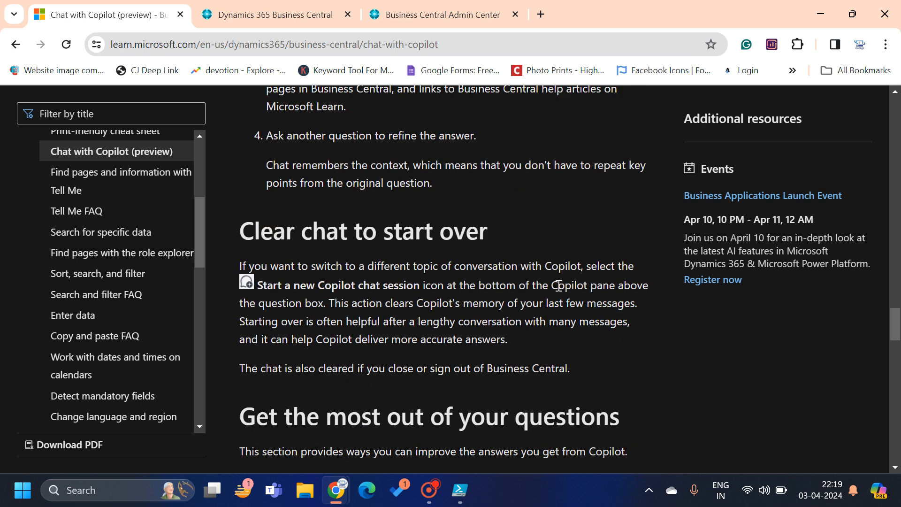
scroll(563, 292, down, 5)
scroll(431, 275, up, 4)
scroll(357, 255, down, 3)
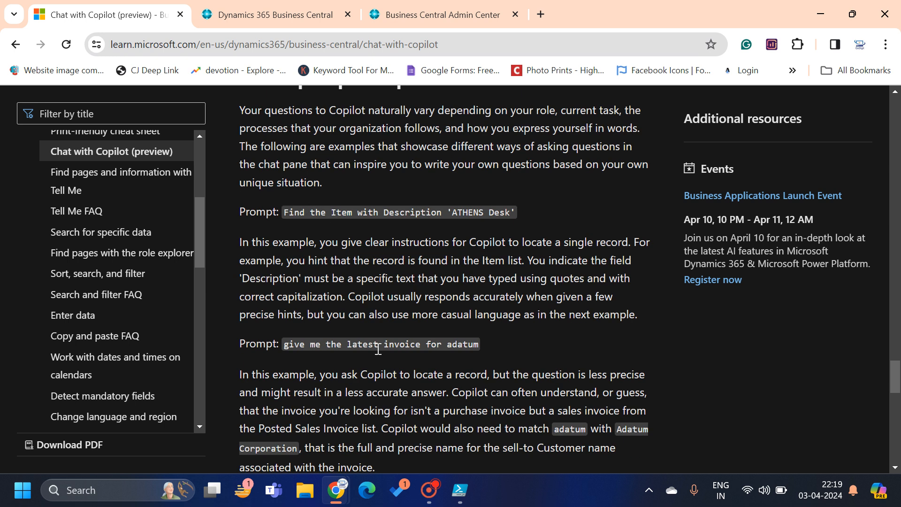
scroll(378, 350, down, 4)
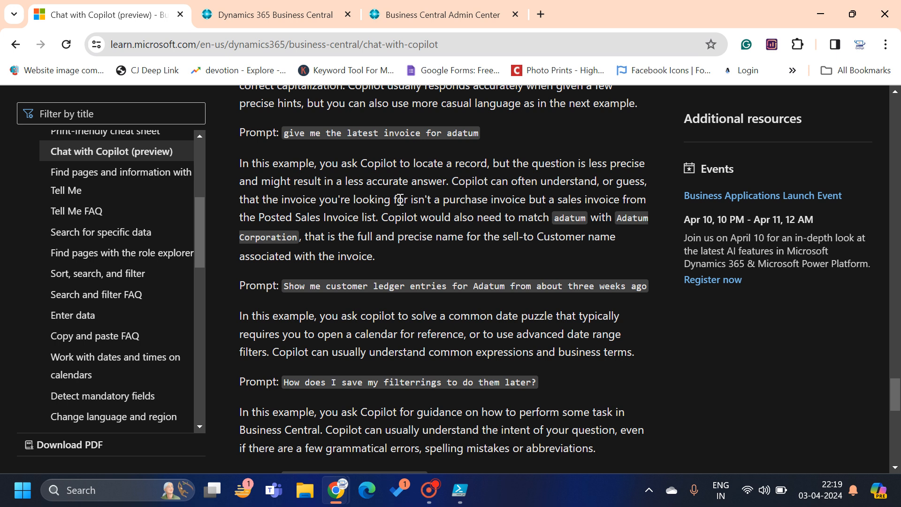
Close the Copilot chat on the Business Central home page, and open and close the settings
click(294, 7)
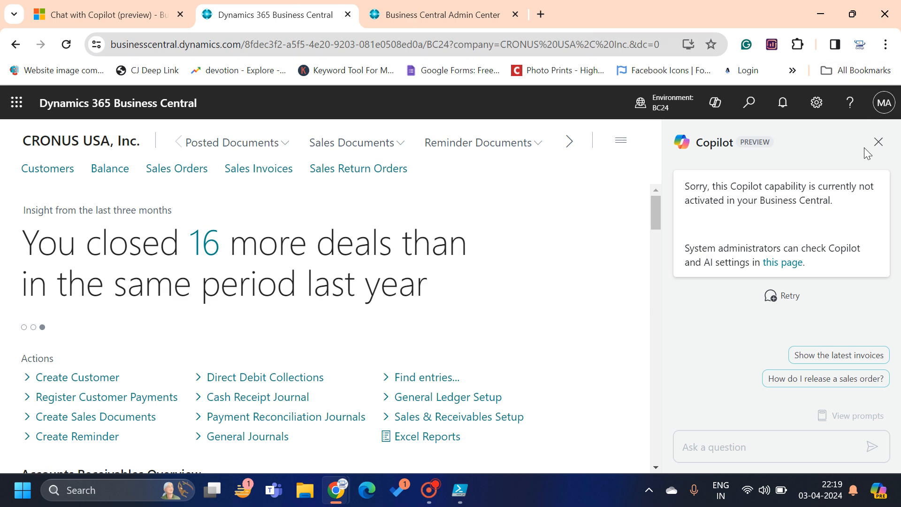
click(879, 142)
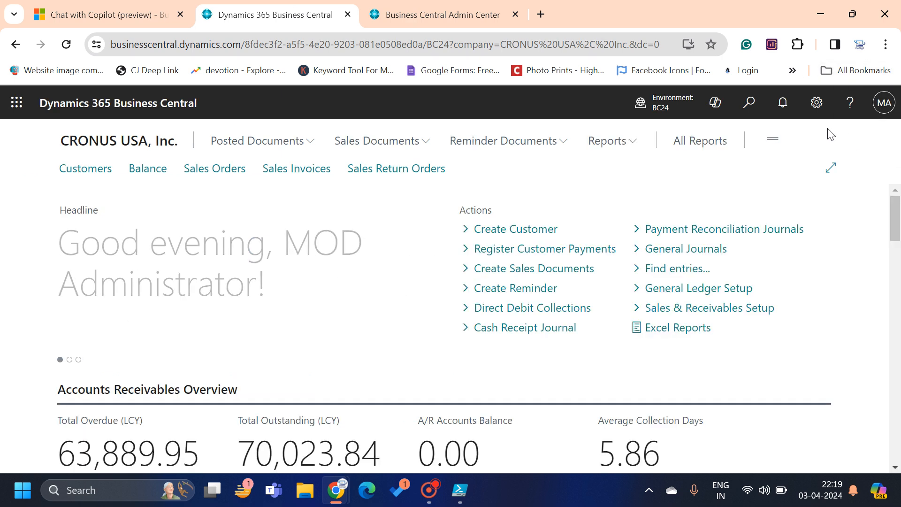
click(816, 103)
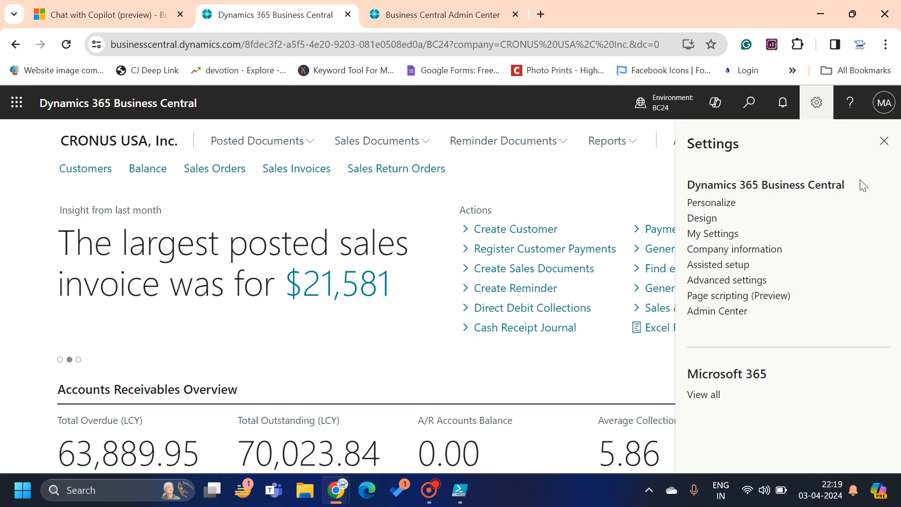
click(887, 140)
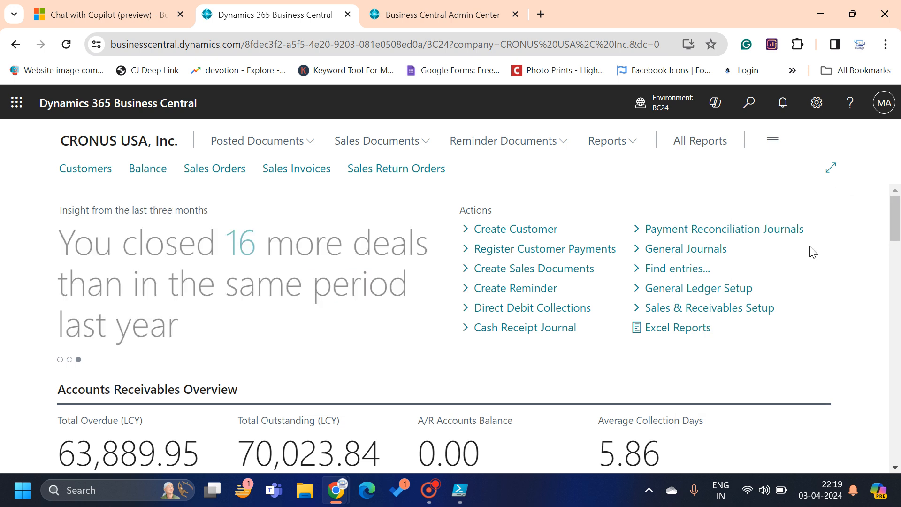